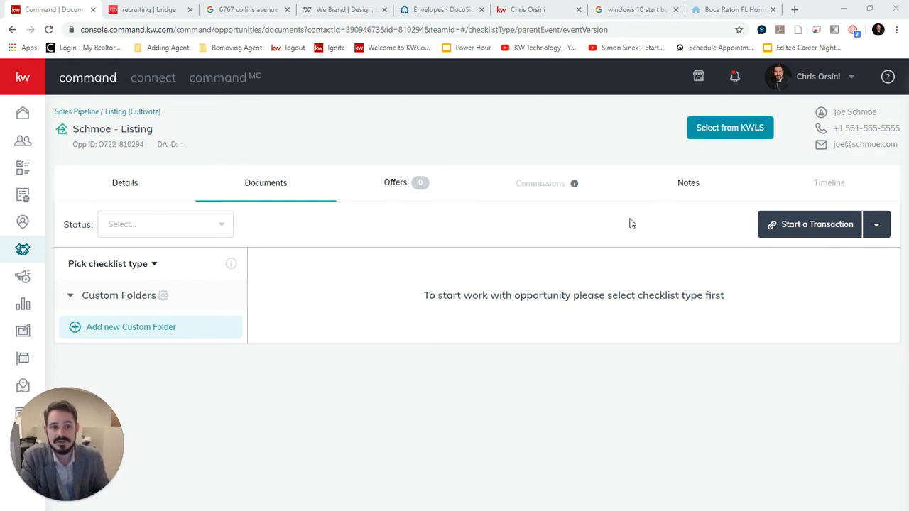
pyautogui.click(877, 225)
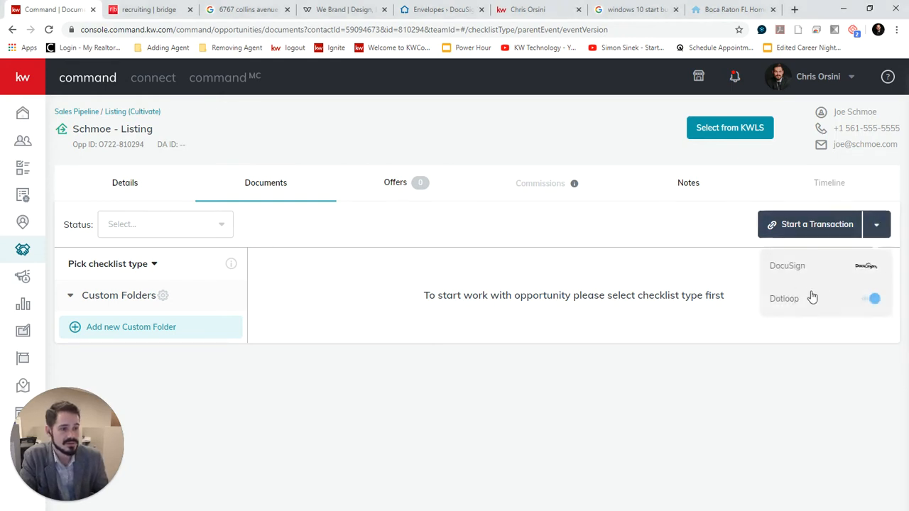
pyautogui.click(692, 225)
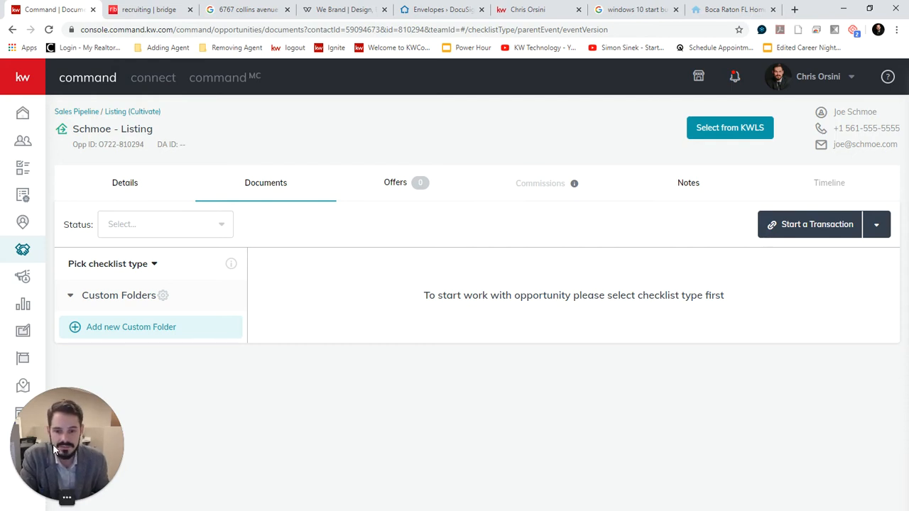
pyautogui.click(63, 498)
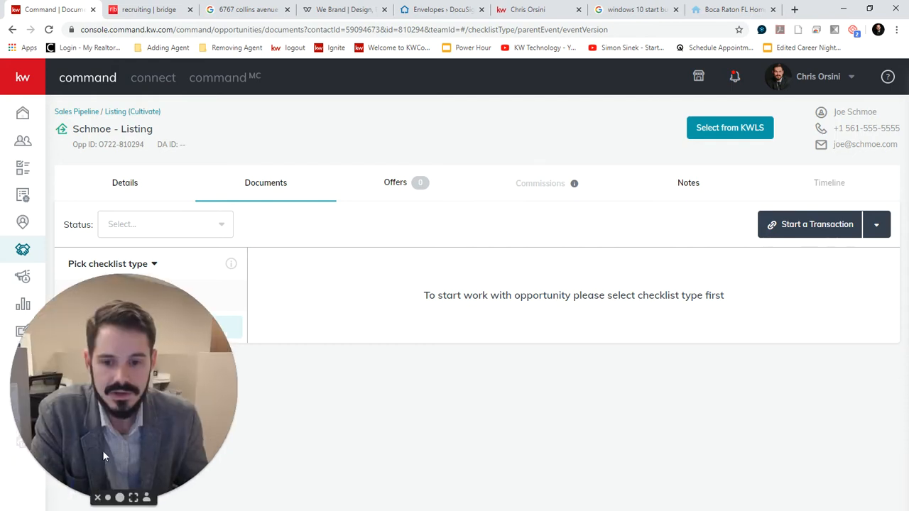
pyautogui.click(98, 499)
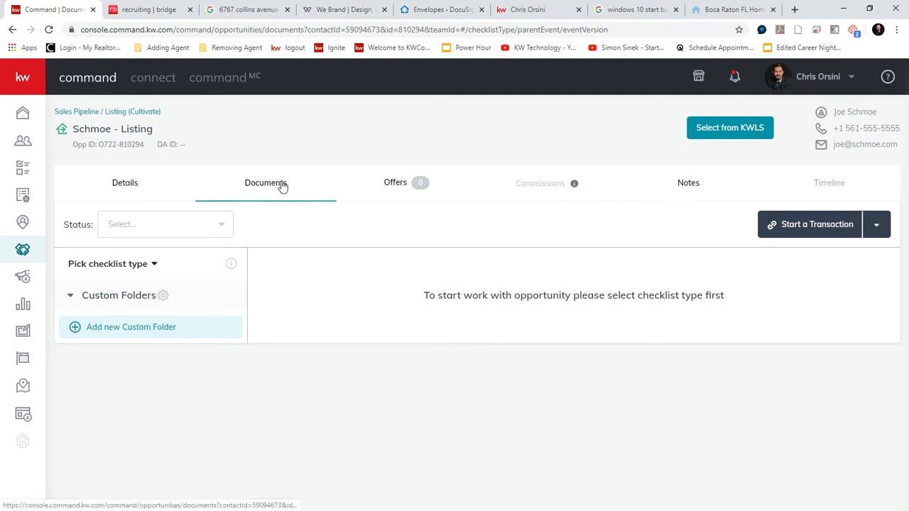
# Set the opportunity's checklist type to Residential Listing and look through the documents required for the Listed stage
pyautogui.click(152, 266)
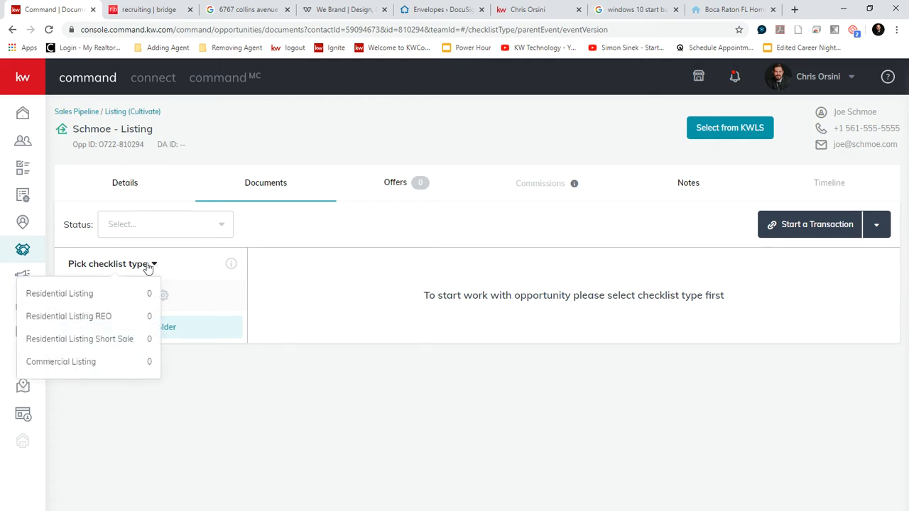
pyautogui.click(84, 295)
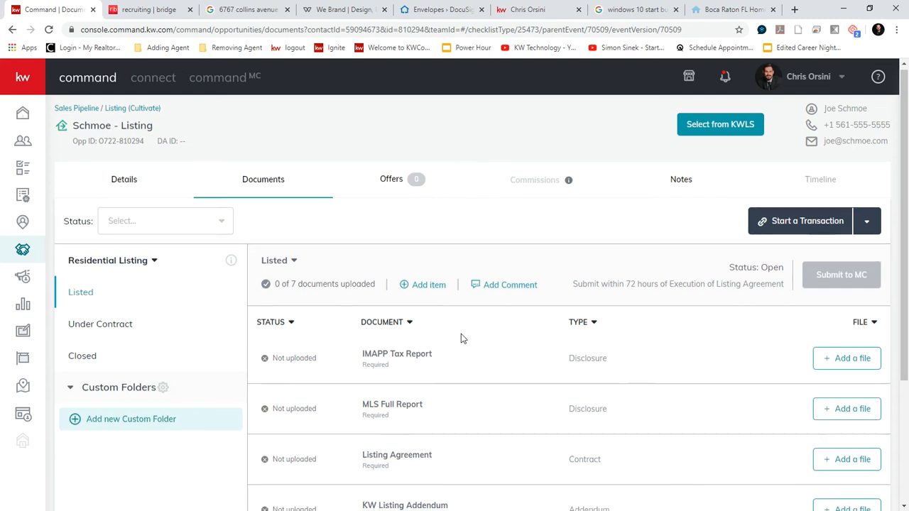
pyautogui.scroll(-1, 497, 312)
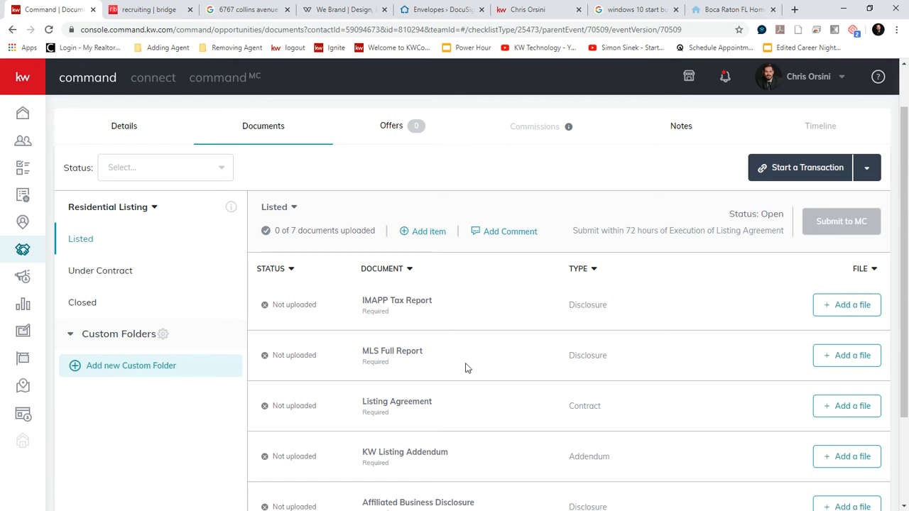
pyautogui.scroll(-2, 462, 355)
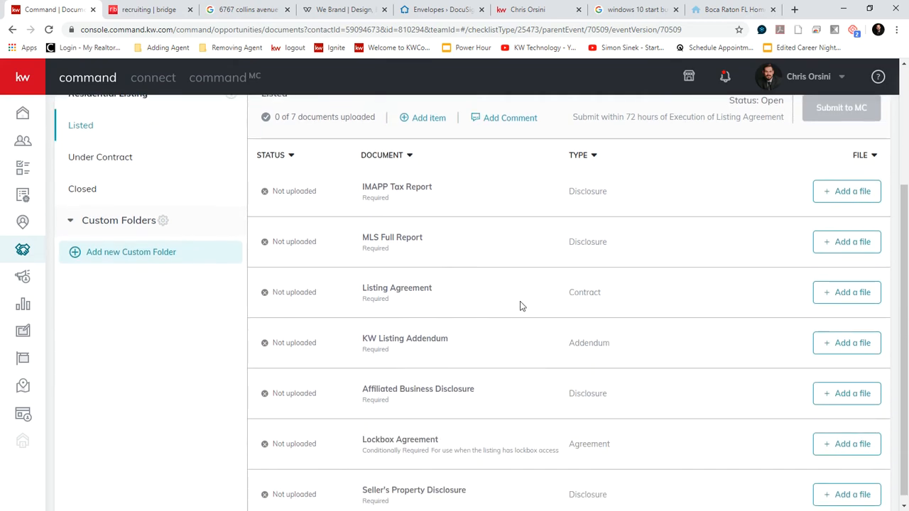
pyautogui.scroll(2, 536, 355)
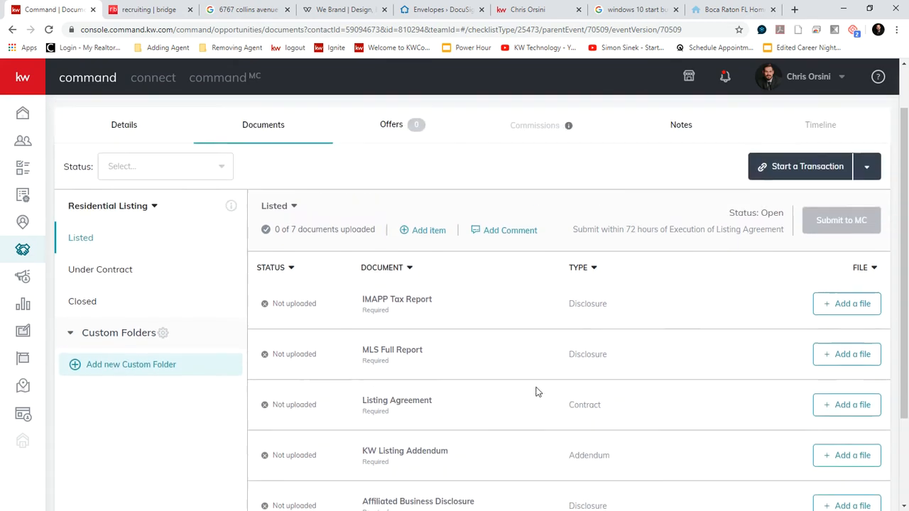
pyautogui.scroll(1, 534, 383)
# Review the documents required for the Under Contract stage, including the condition for the Lead Based Paint Rider
pyautogui.click(136, 323)
pyautogui.scroll(-2, 500, 339)
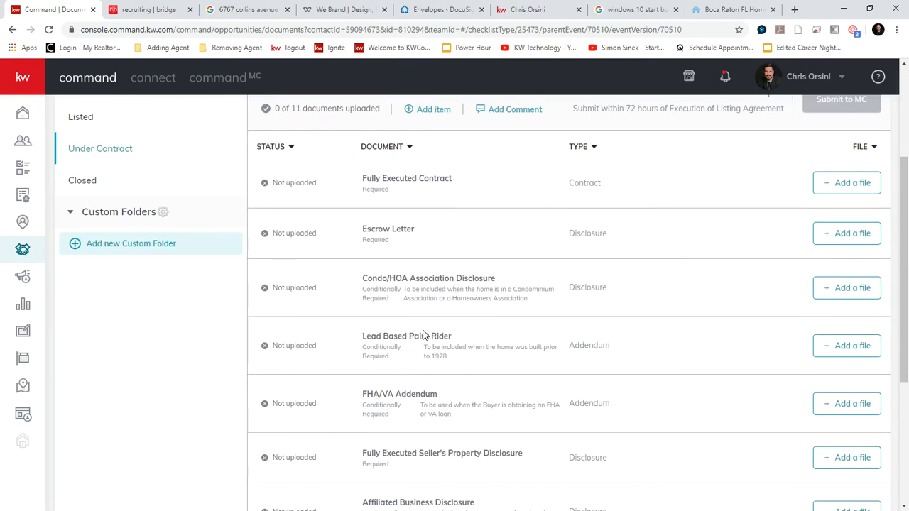
pyautogui.moveTo(382, 338); pyautogui.dragTo(443, 338)
pyautogui.click(386, 345)
pyautogui.moveTo(363, 345)
pyautogui.mouseDown()
pyautogui.moveTo(392, 358)
pyautogui.moveTo(451, 347)
pyautogui.moveTo(462, 347)
pyautogui.moveTo(441, 348)
pyautogui.moveTo(553, 348)
pyautogui.moveTo(458, 361)
pyautogui.mouseUp()
pyautogui.click(393, 360)
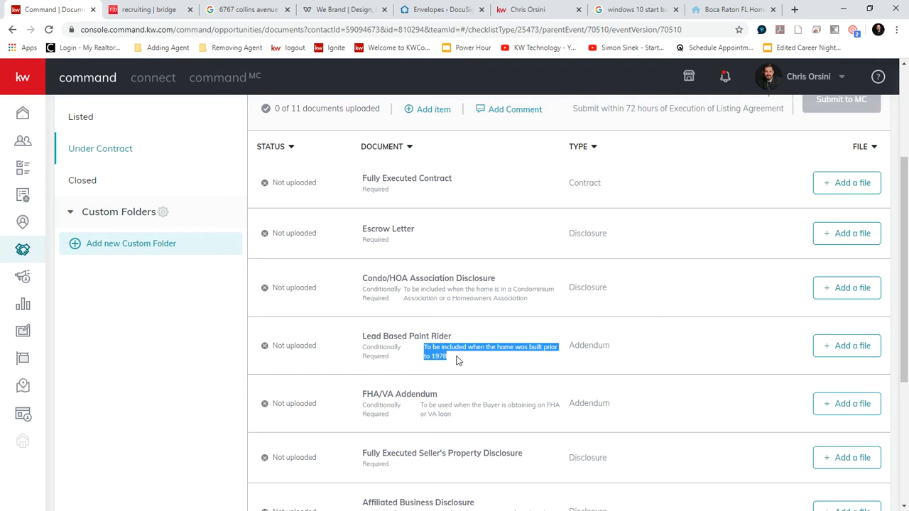
pyautogui.click(495, 368)
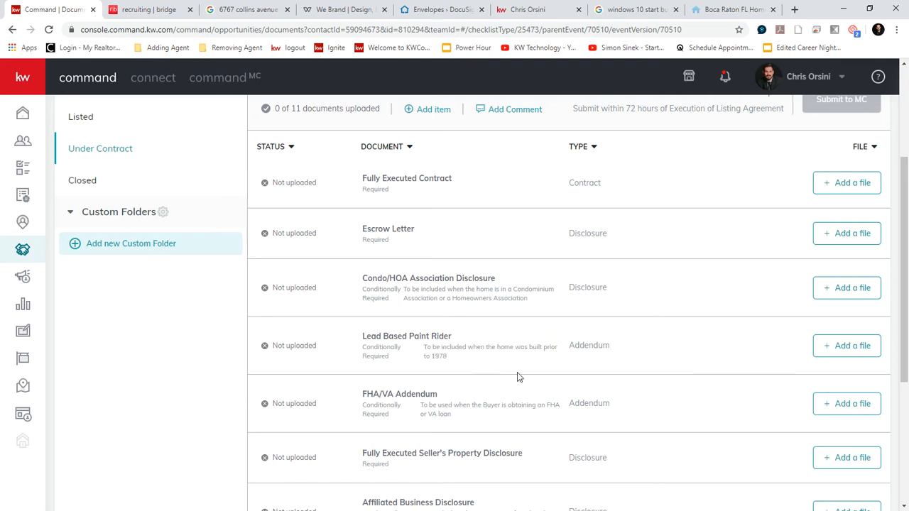
pyautogui.scroll(3, 517, 369)
pyautogui.scroll(-2, 313, 209)
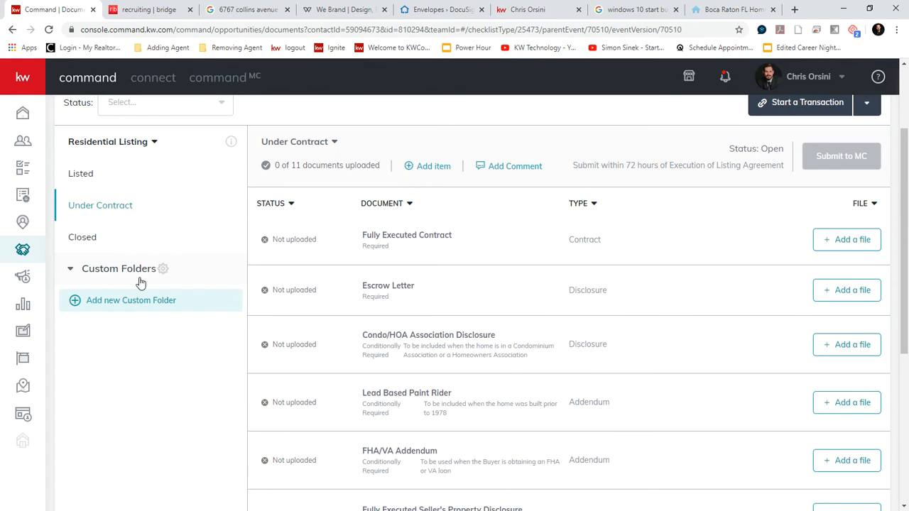
# Return to the Listed stage and start adding a file for the IMAPP Tax Report
pyautogui.click(84, 179)
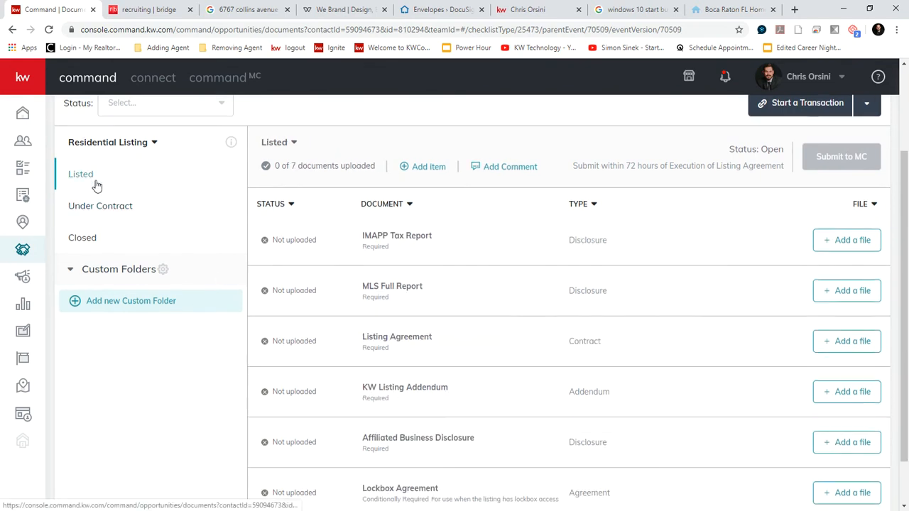
pyautogui.scroll(1, 91, 183)
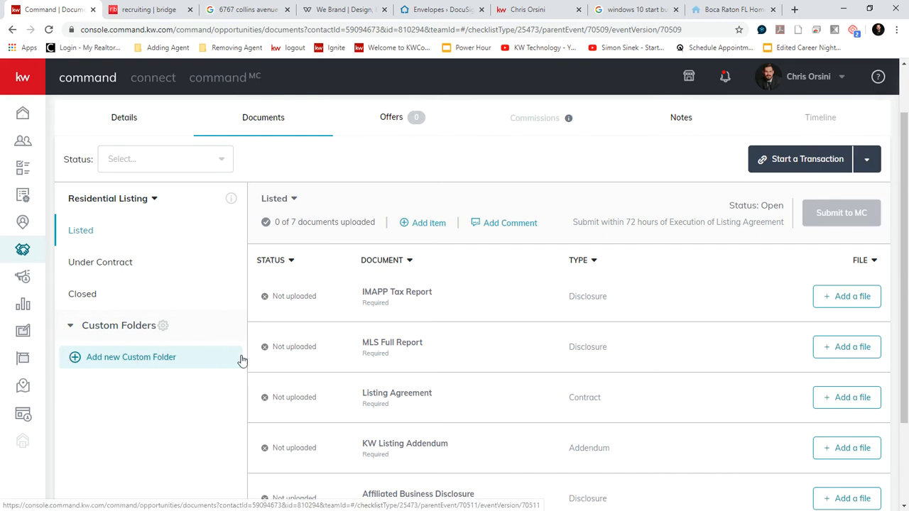
pyautogui.scroll(1, 205, 283)
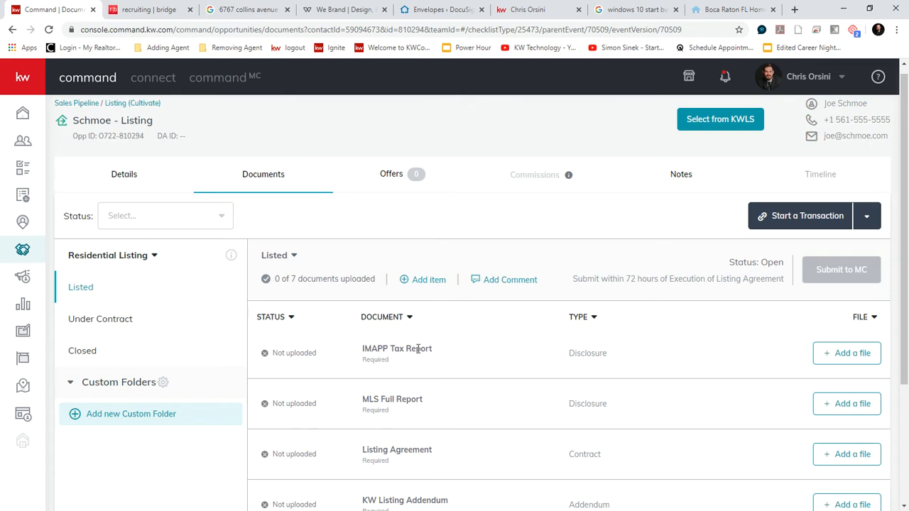
pyautogui.click(853, 353)
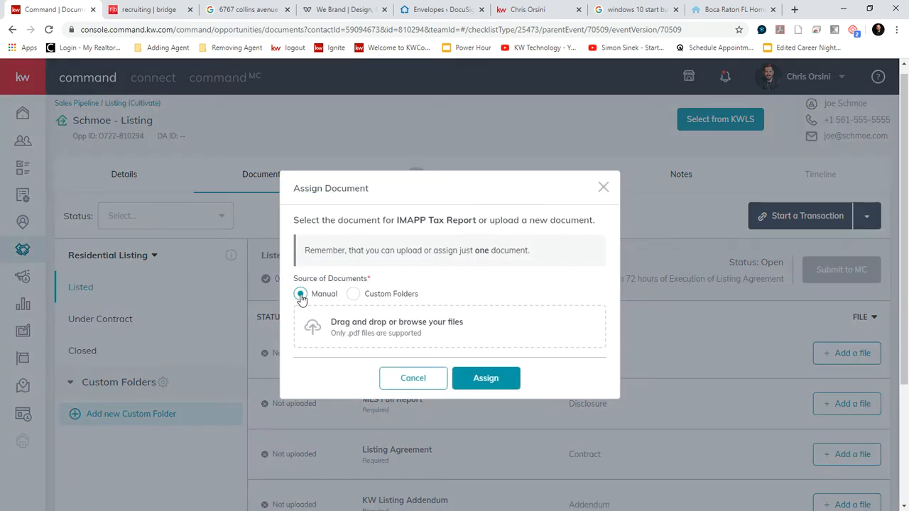
pyautogui.click(354, 294)
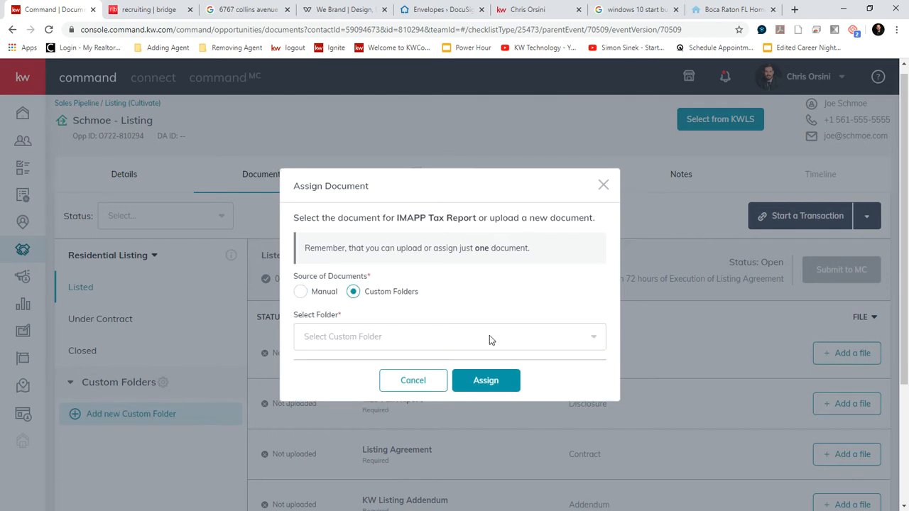
pyautogui.click(594, 339)
pyautogui.click(580, 345)
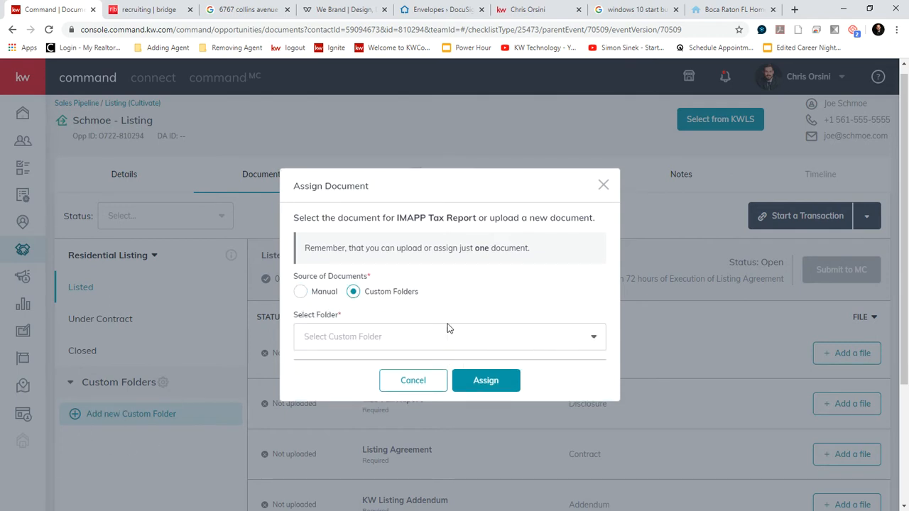
pyautogui.click(301, 292)
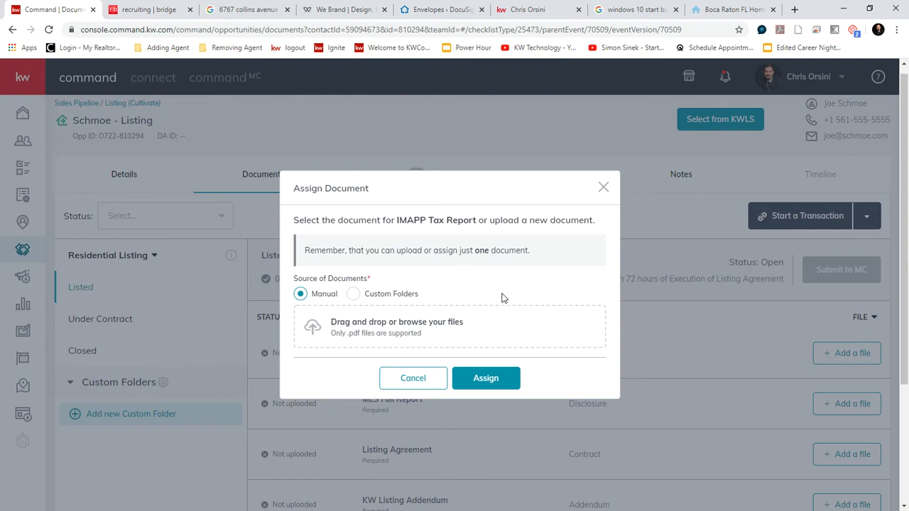
# Upload "KW Wealth Building. A White Paper on Profit Share & Growth Share.pdf" from Downloads and assign it to the IMAPP Tax Report
pyautogui.click(394, 331)
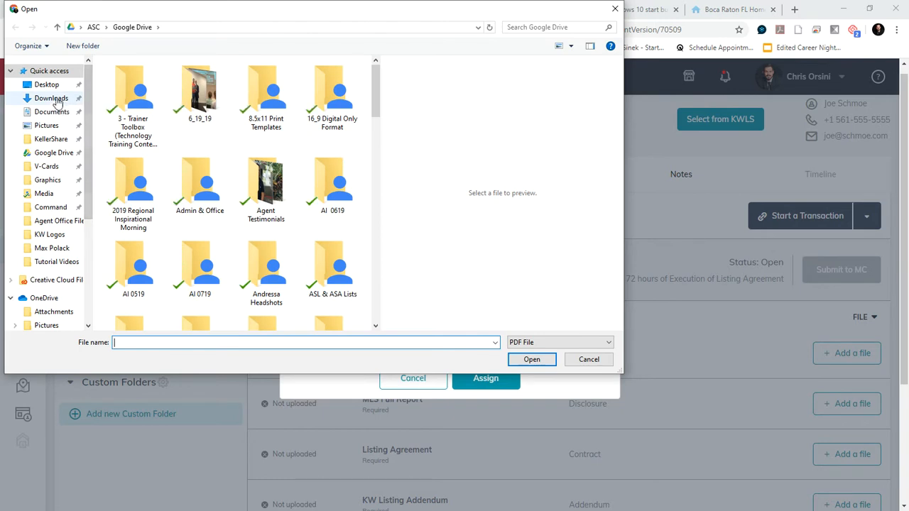
pyautogui.click(49, 98)
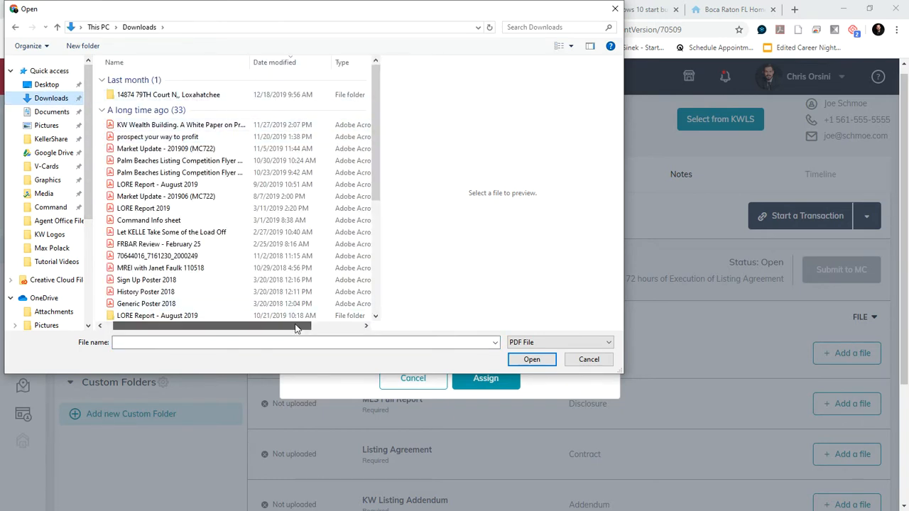
pyautogui.moveTo(237, 326)
pyautogui.mouseDown()
pyautogui.moveTo(391, 325)
pyautogui.moveTo(245, 310)
pyautogui.mouseUp()
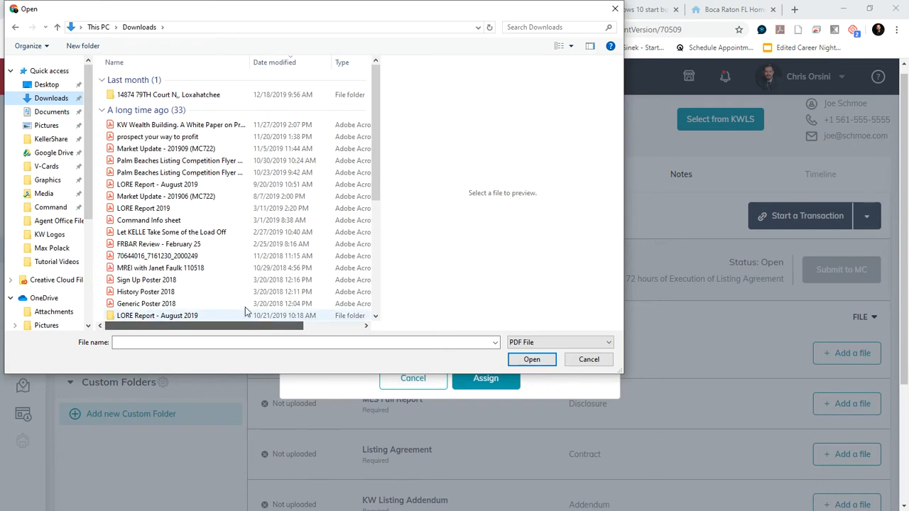
pyautogui.doubleClick(110, 126)
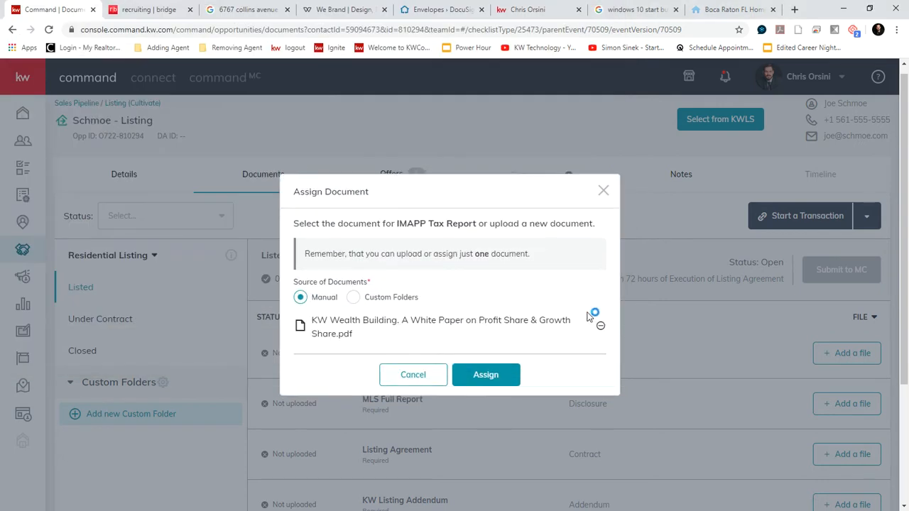
pyautogui.click(494, 378)
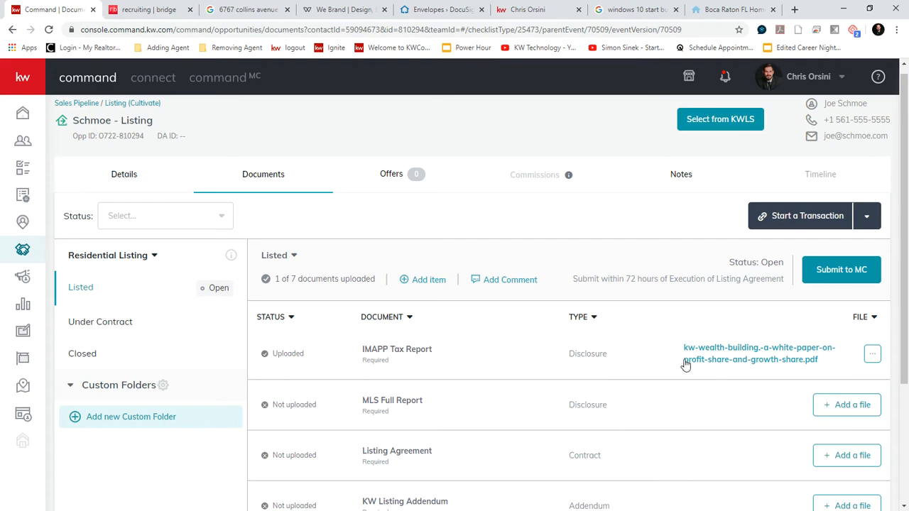
# Submit the Listed stage documents to the MC for review
pyautogui.click(844, 278)
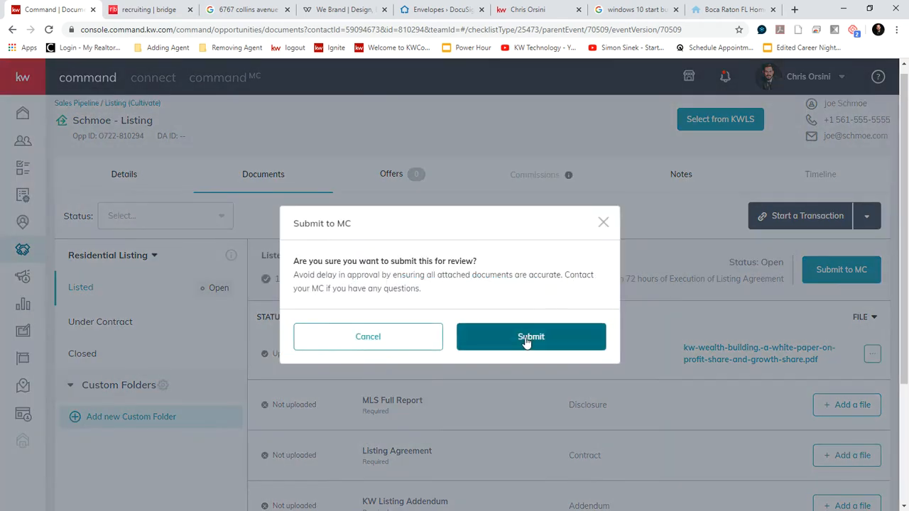
pyautogui.click(526, 339)
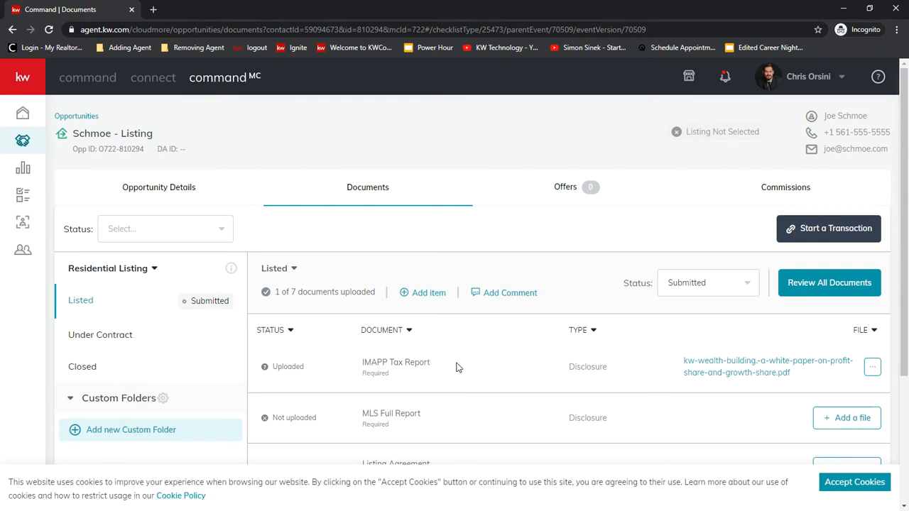
# Open the submitted documents for review in Command MC and look through the IMAPP Tax Report file
pyautogui.click(836, 283)
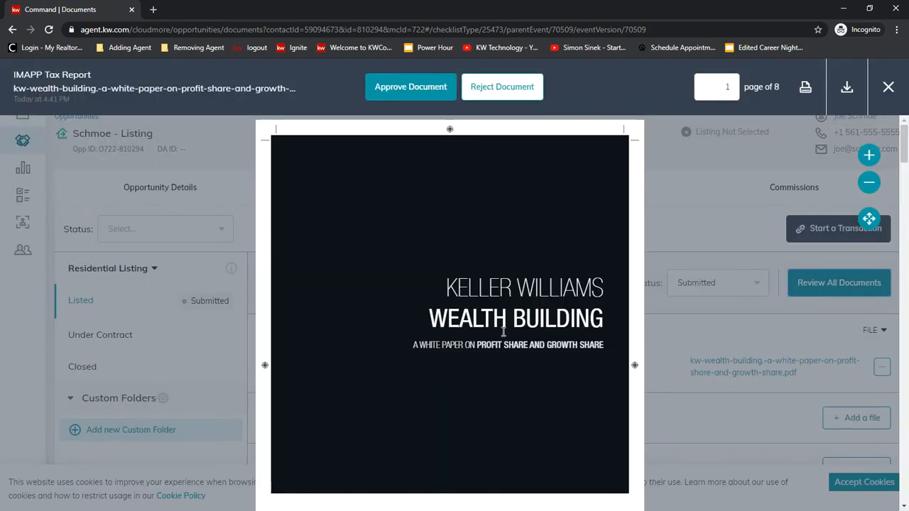
pyautogui.scroll(-10, 504, 332)
pyautogui.scroll(4, 510, 350)
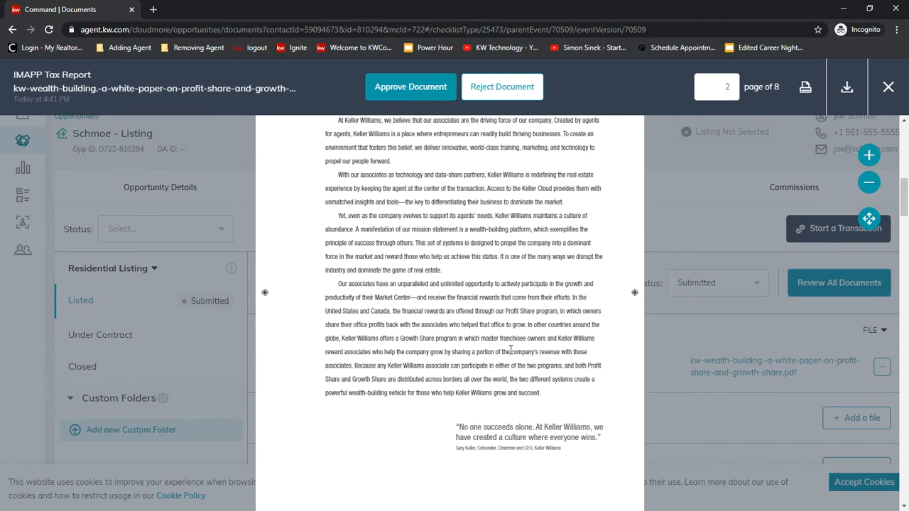
pyautogui.scroll(5, 510, 350)
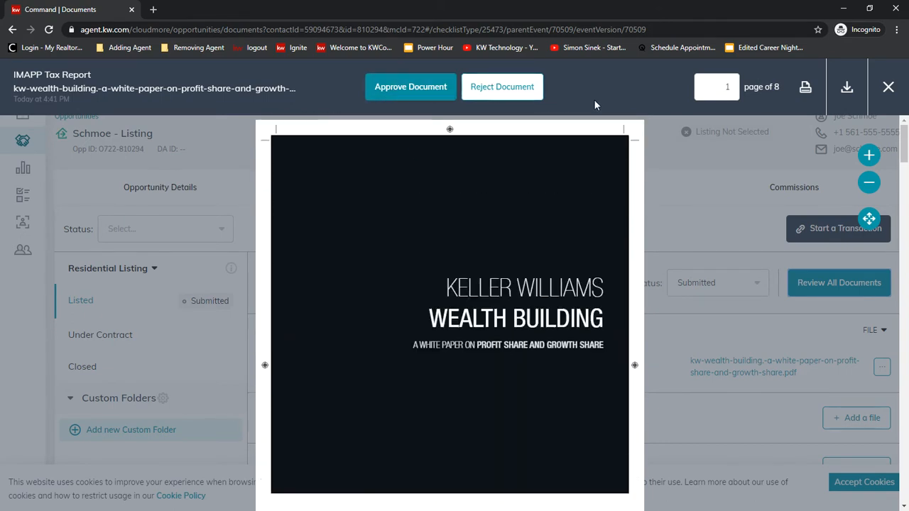
# Reject the IMAPP Tax Report file with the reason "Not IMAPP Tax Report" and return to the agent's Command window
pyautogui.click(518, 91)
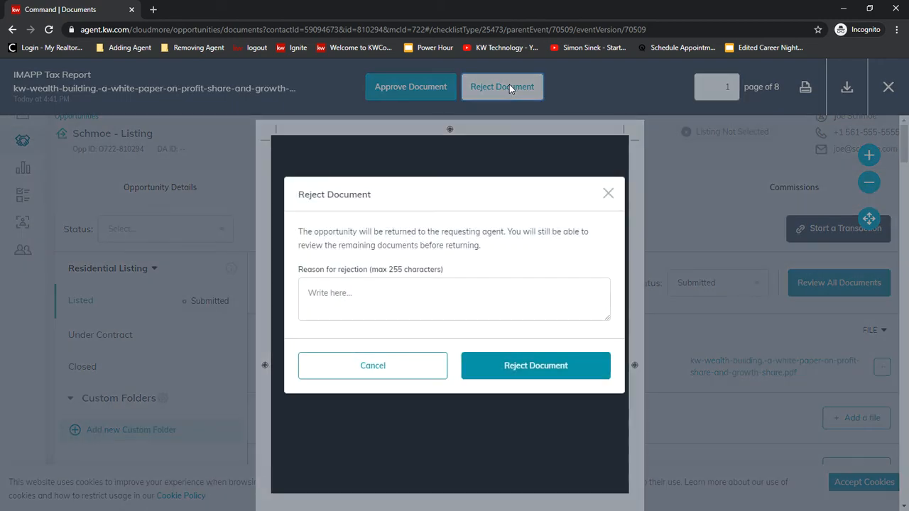
pyautogui.click(417, 302)
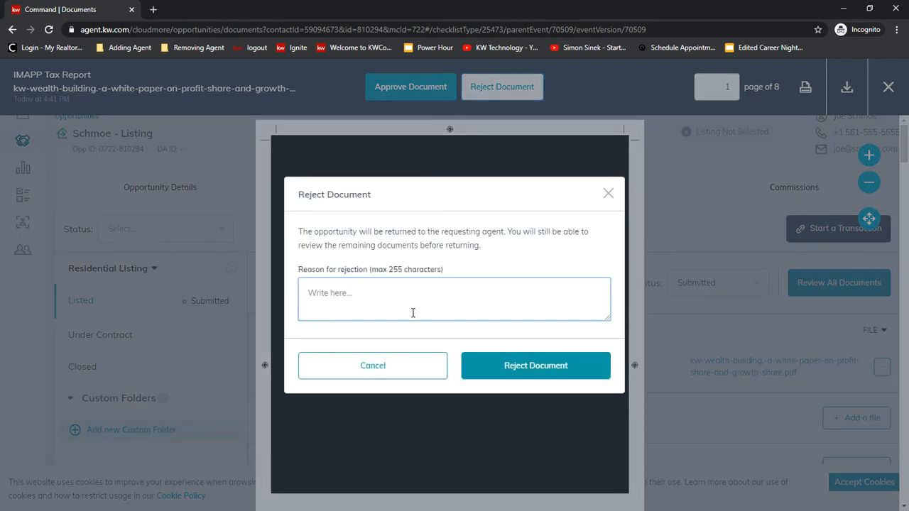
pyautogui.write('MAPP Tax Report')
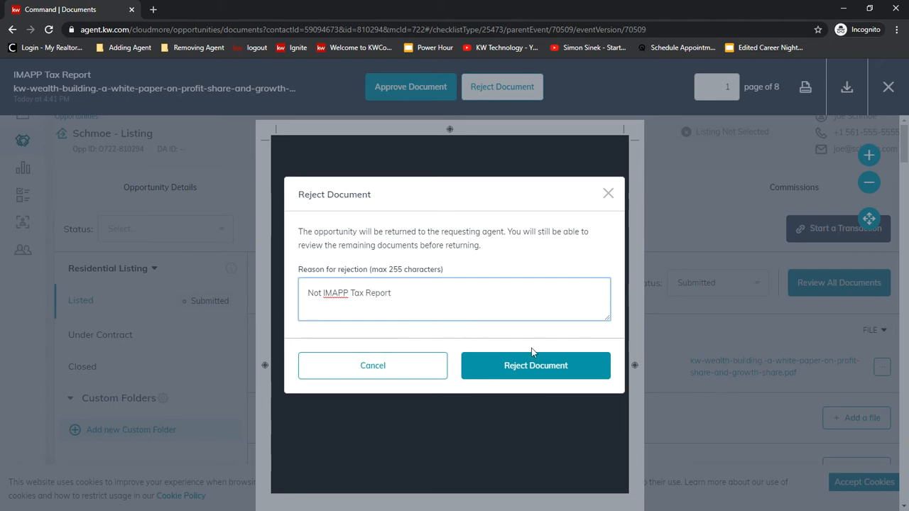
pyautogui.click(532, 355)
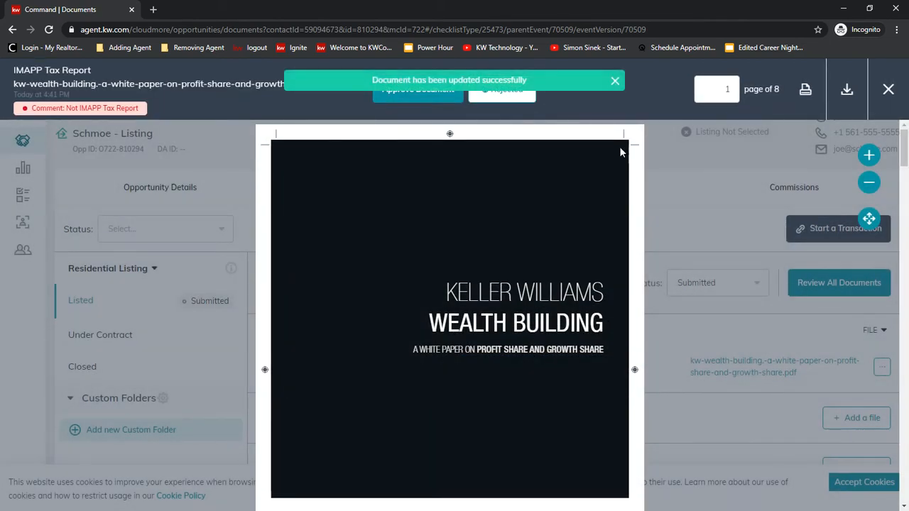
pyautogui.moveTo(517, 10); pyautogui.dragTo(0, 284)
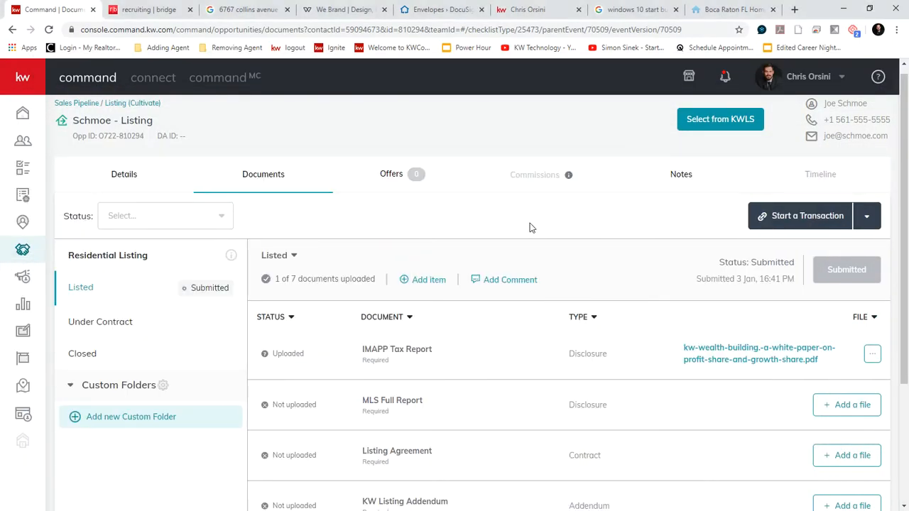
# Reload the listing's documents page, check the notifications, and read the rejection reason on the IMAPP Tax Report
pyautogui.click(48, 30)
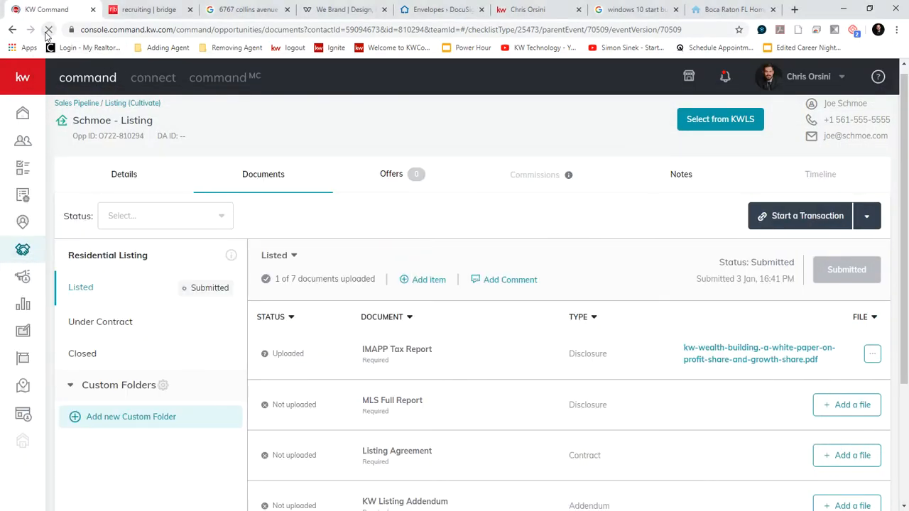
pyautogui.click(724, 77)
pyautogui.click(724, 76)
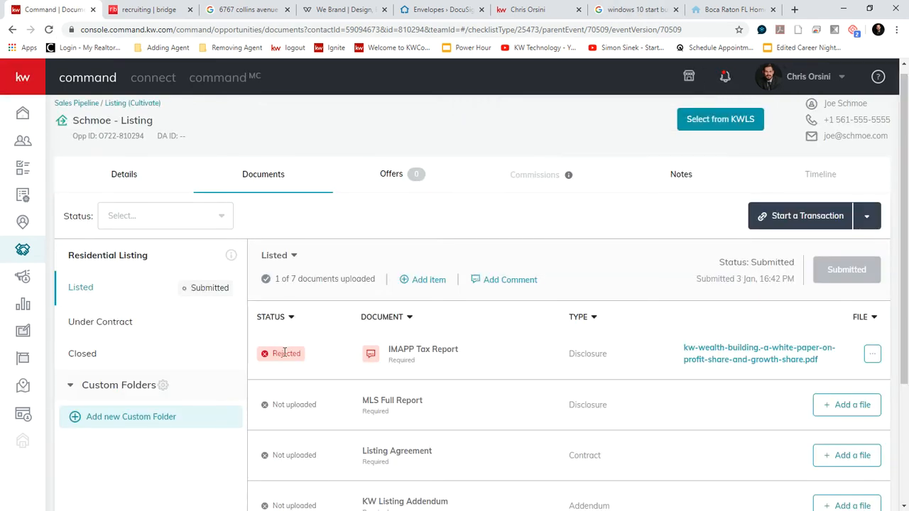
pyautogui.moveTo(372, 356)
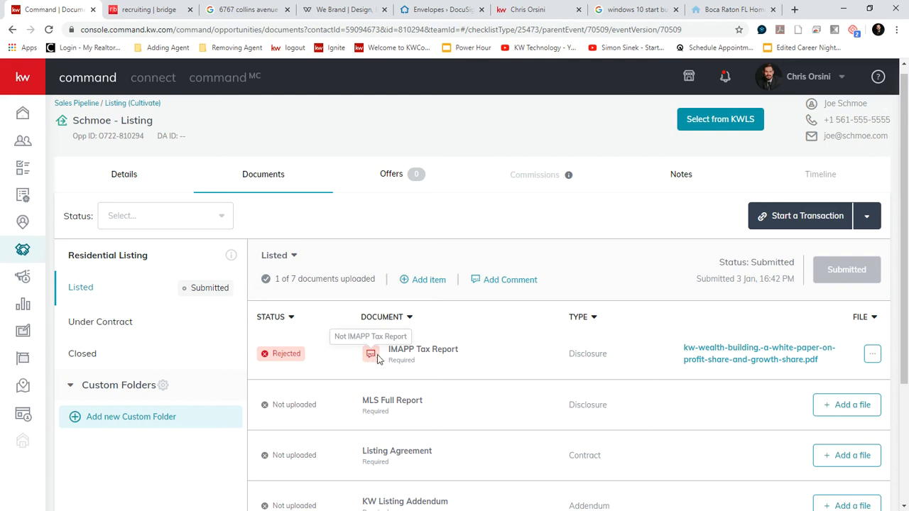
# Replace the IMAPP Tax Report file with "Palm Beaches Listing Competition Flyer 1021192.pdf" from Downloads, adding the comment "This is the IMAPP Tax Report"
pyautogui.click(872, 355)
pyautogui.click(851, 376)
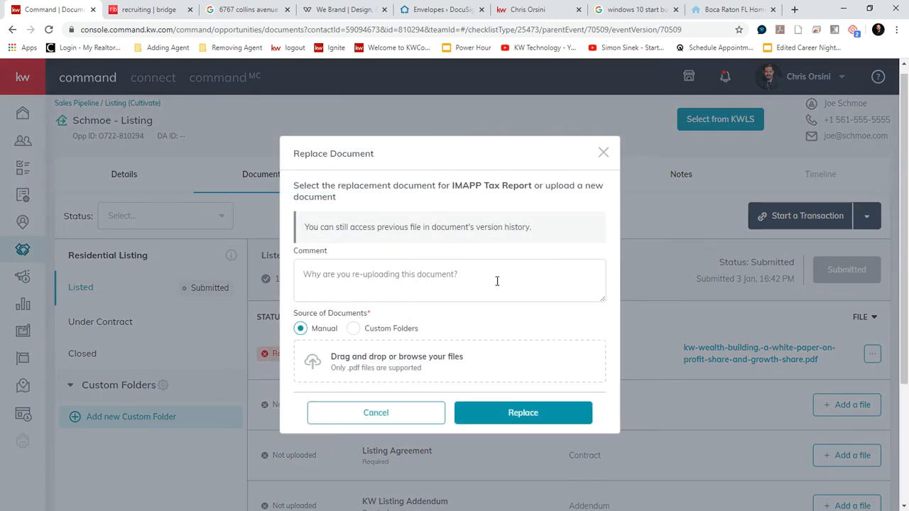
pyautogui.click(494, 279)
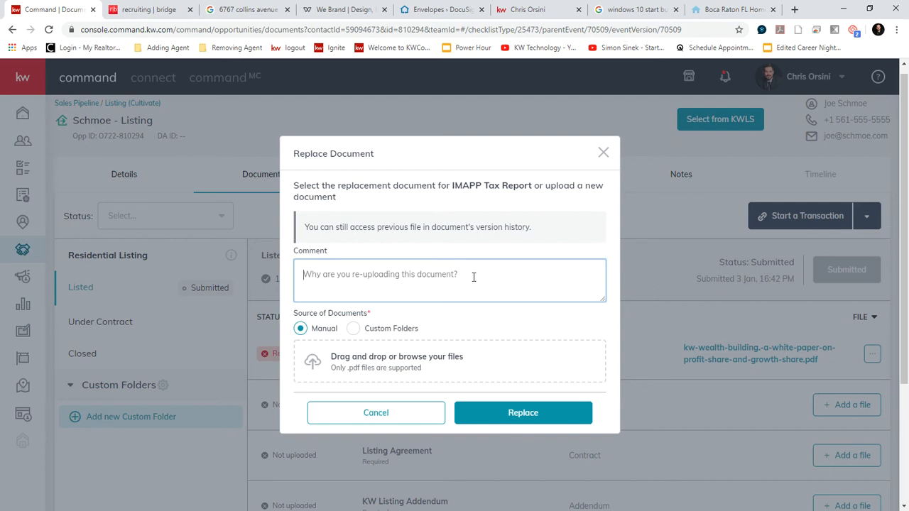
pyautogui.write('This is the IMAP')
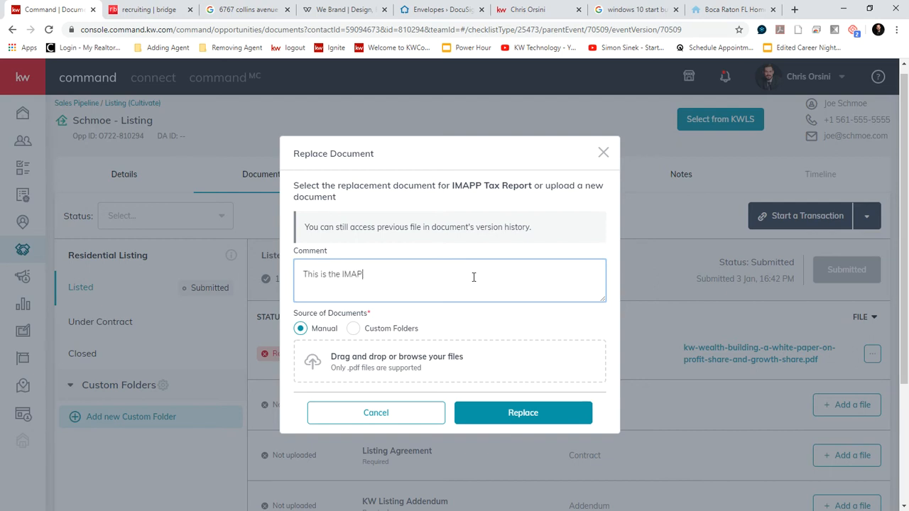
pyautogui.write('ax Report')
pyautogui.click(397, 359)
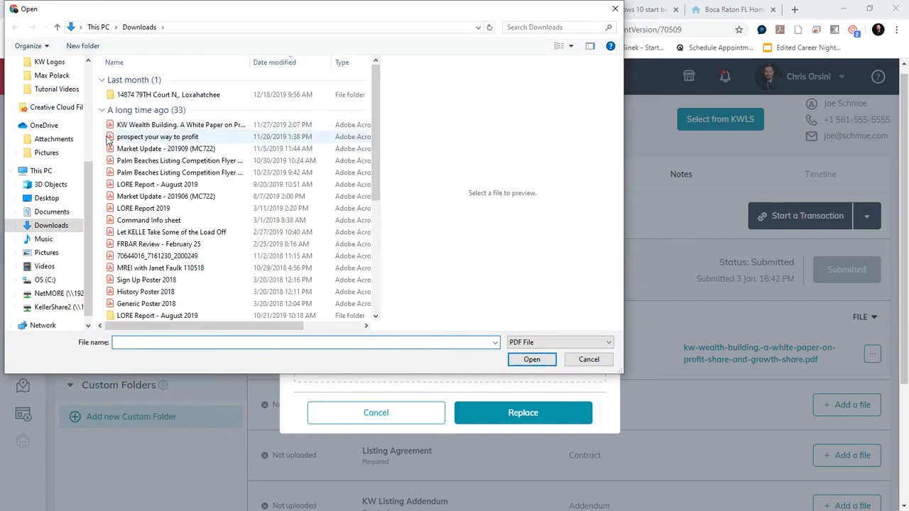
pyautogui.moveTo(244, 327); pyautogui.dragTo(260, 335)
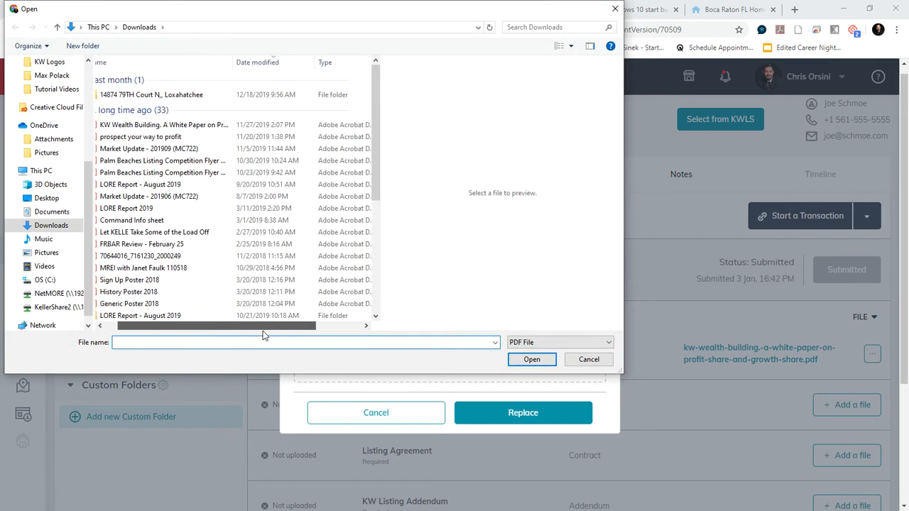
pyautogui.click(110, 173)
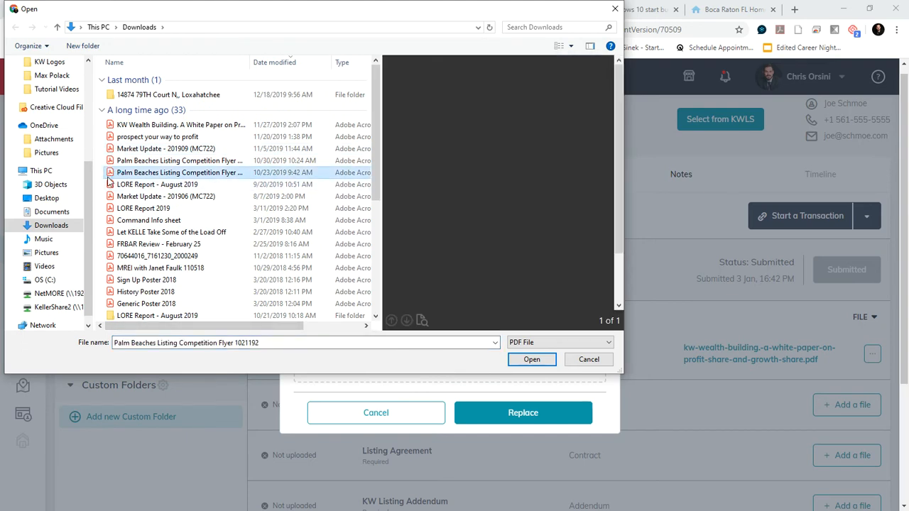
pyautogui.click(536, 359)
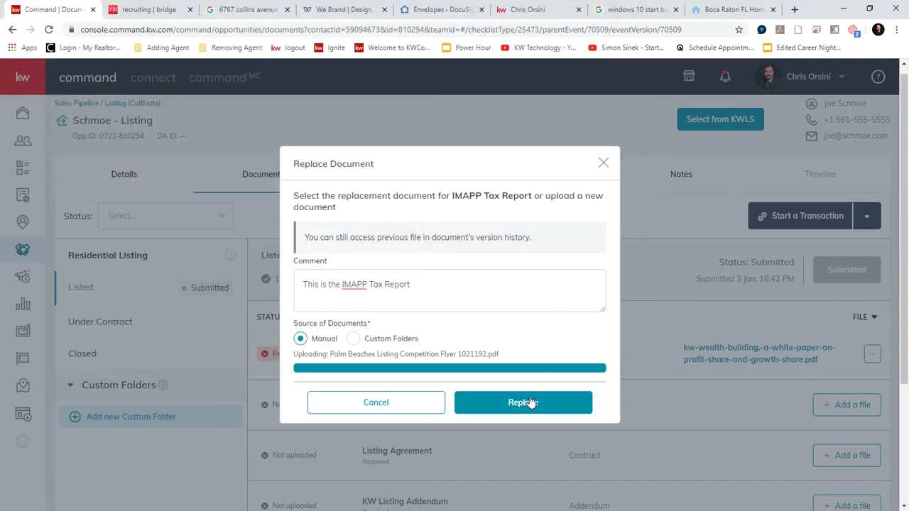
pyautogui.click(518, 404)
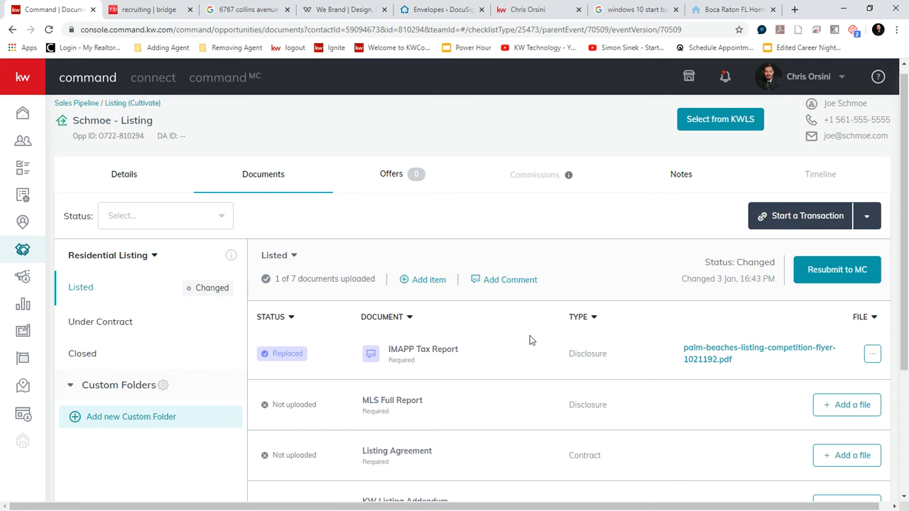
# Start a new item in the Listed checklist with the document name "Random Doc" and the document type Addendum
pyautogui.scroll(-2, 527, 339)
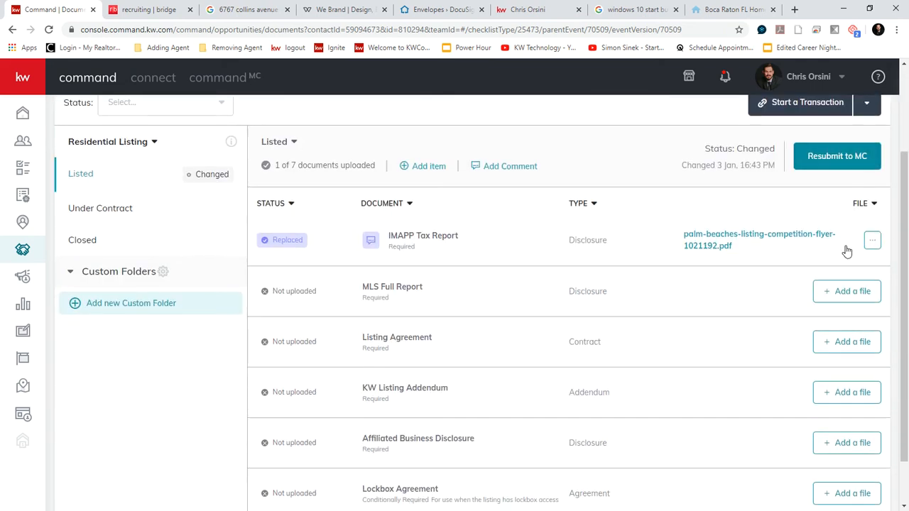
pyautogui.scroll(1, 506, 337)
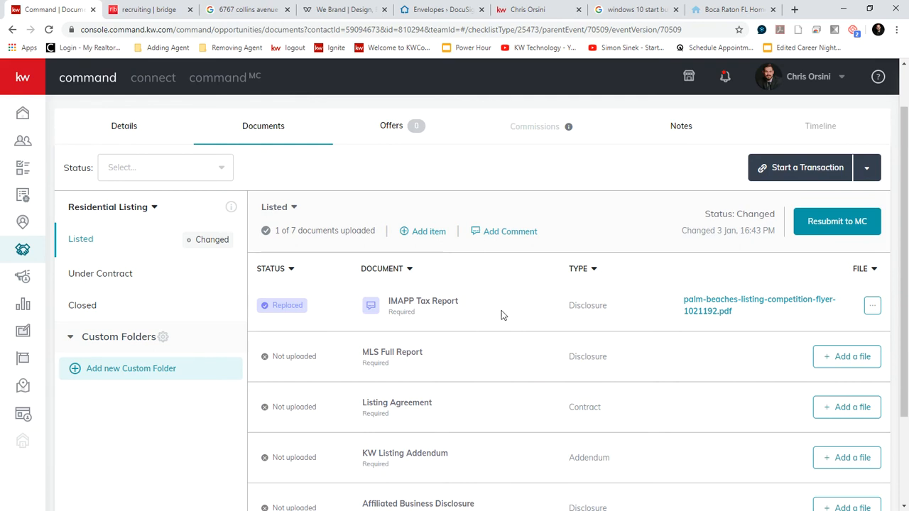
pyautogui.scroll(-2, 501, 315)
pyautogui.scroll(3, 521, 443)
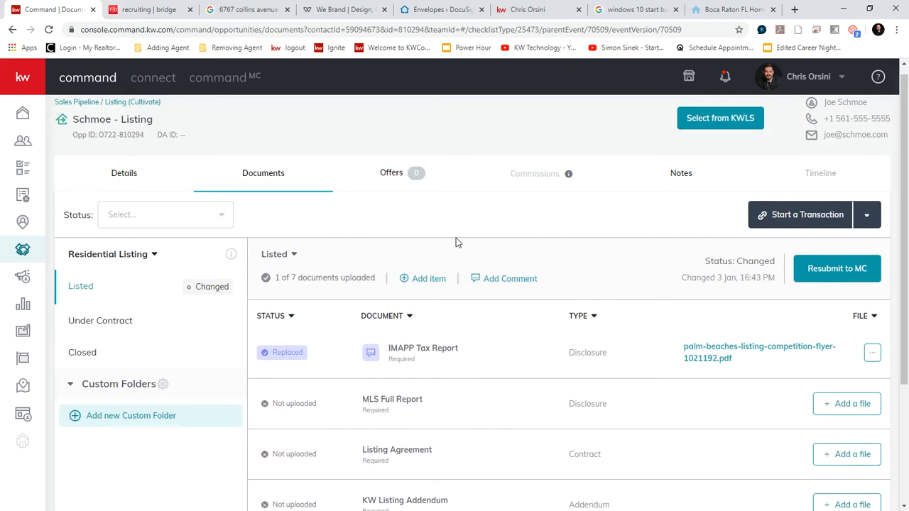
pyautogui.click(424, 281)
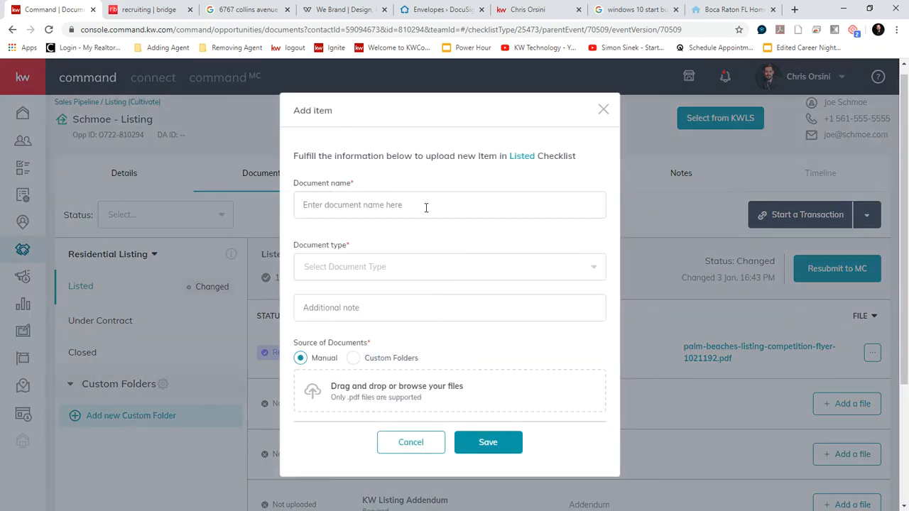
pyautogui.click(426, 208)
pyautogui.write('R')
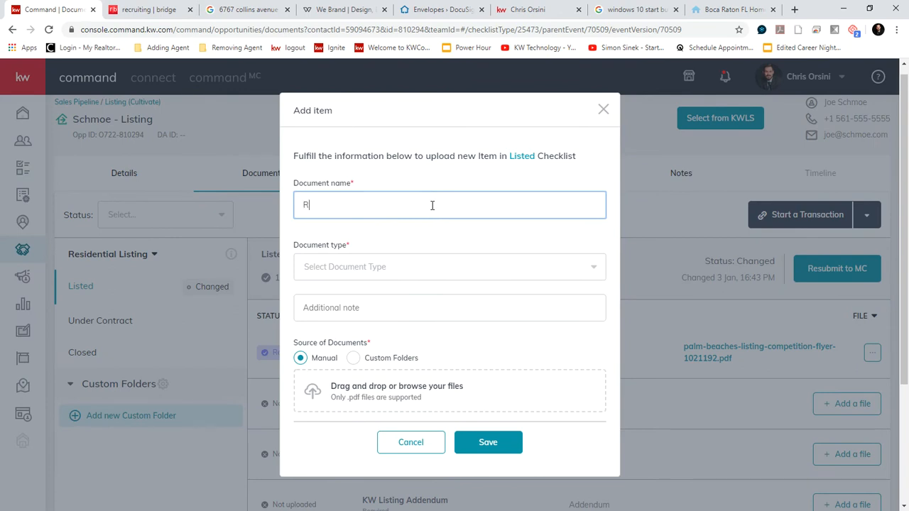
pyautogui.write('ondom')
pyautogui.click(397, 267)
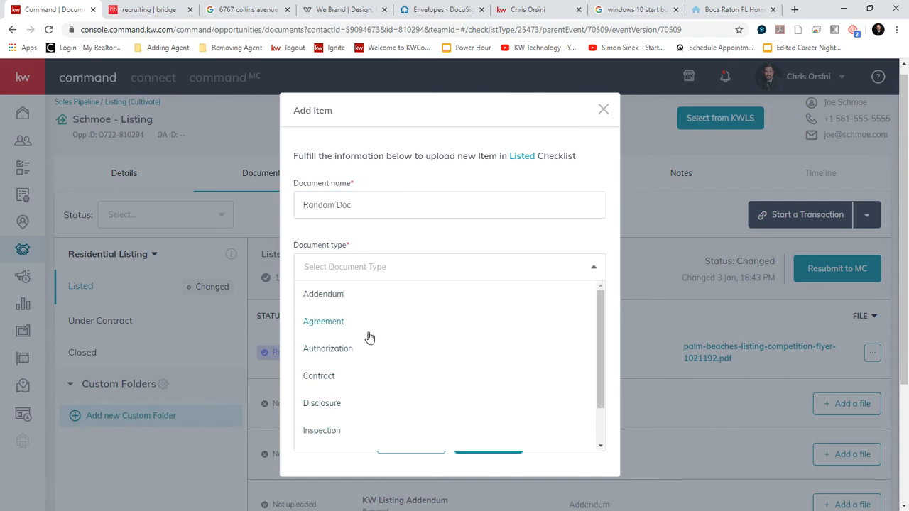
pyautogui.click(323, 294)
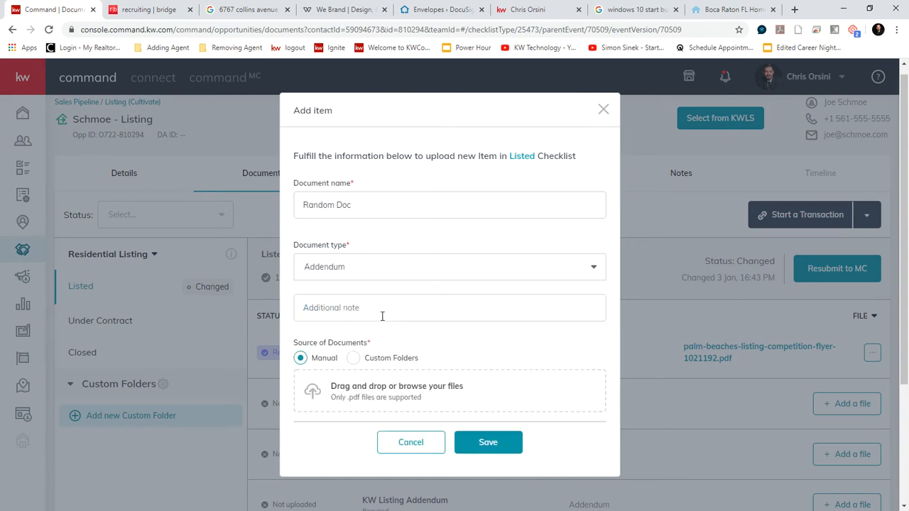
pyautogui.click(382, 316)
# Attach "LORE Report 2019" from Downloads to the new checklist item and save it
pyautogui.click(411, 389)
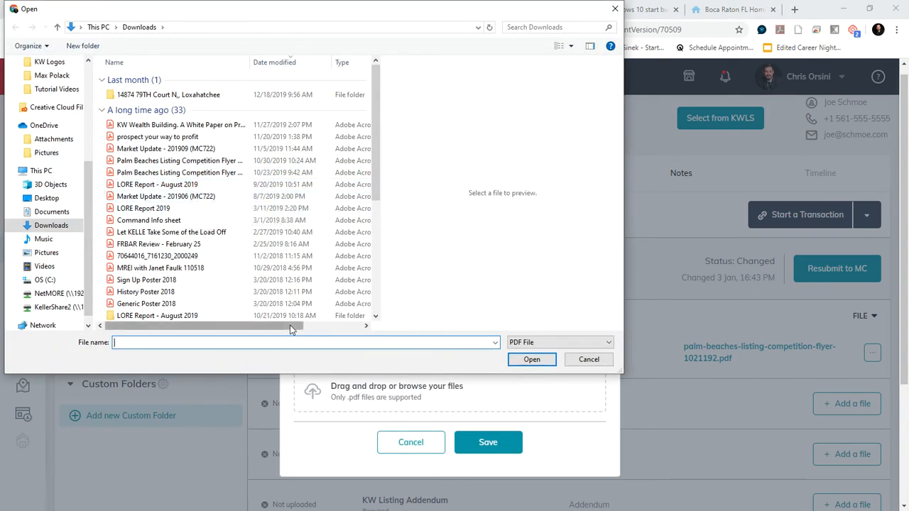
pyautogui.moveTo(290, 328); pyautogui.dragTo(329, 328)
pyautogui.click(120, 208)
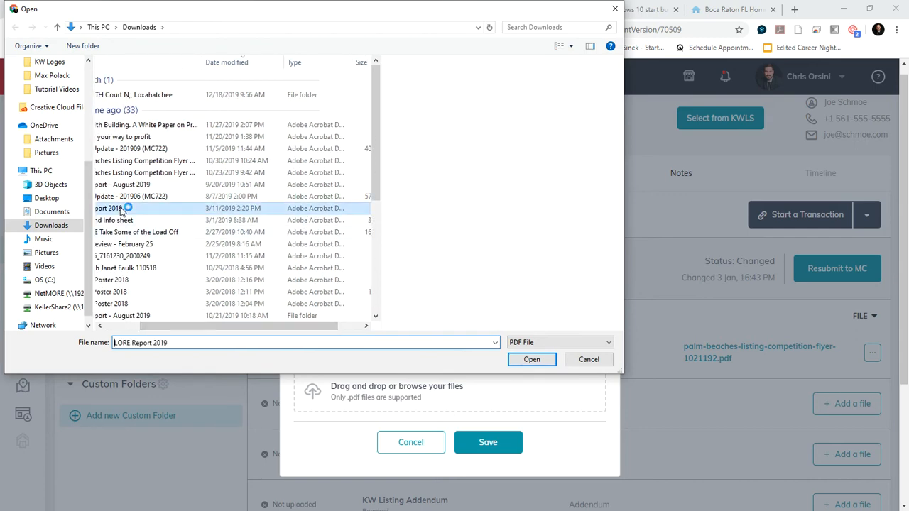
pyautogui.doubleClick(112, 208)
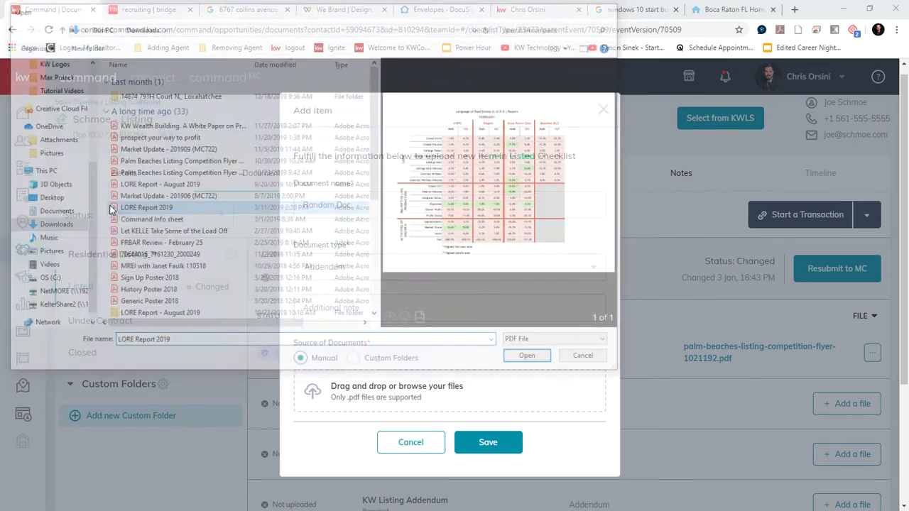
pyautogui.click(482, 438)
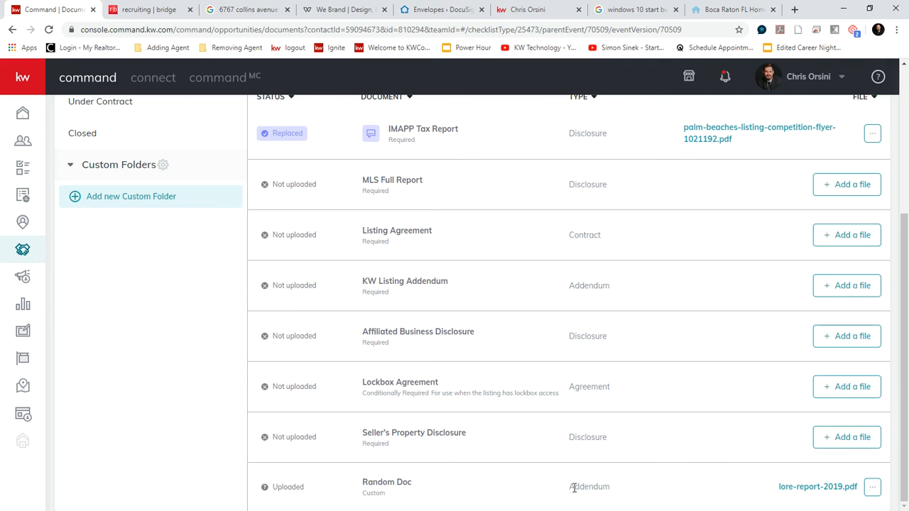
# Examine the type and available file actions of the Random Doc item, including its edit form, without changing anything
pyautogui.moveTo(574, 488); pyautogui.dragTo(614, 497)
pyautogui.click(615, 497)
pyautogui.click(872, 487)
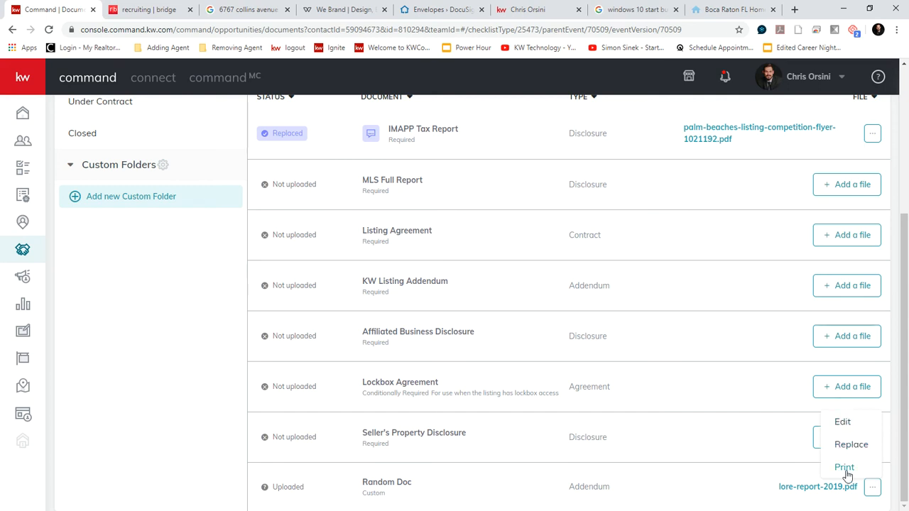
pyautogui.click(721, 488)
pyautogui.click(871, 492)
pyautogui.click(842, 421)
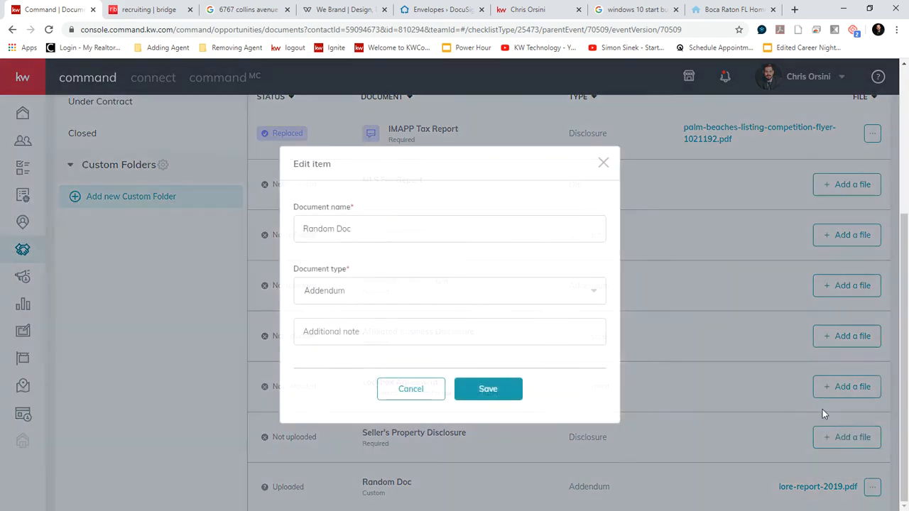
pyautogui.click(412, 392)
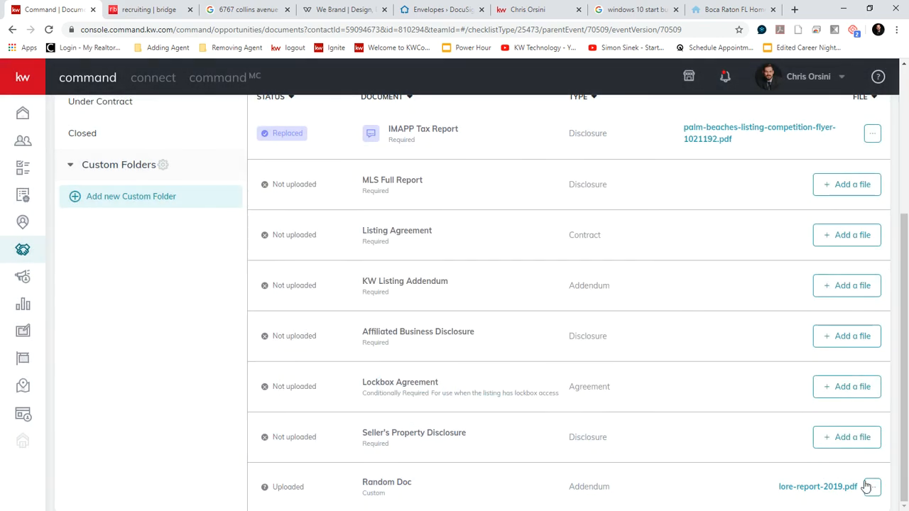
pyautogui.click(872, 489)
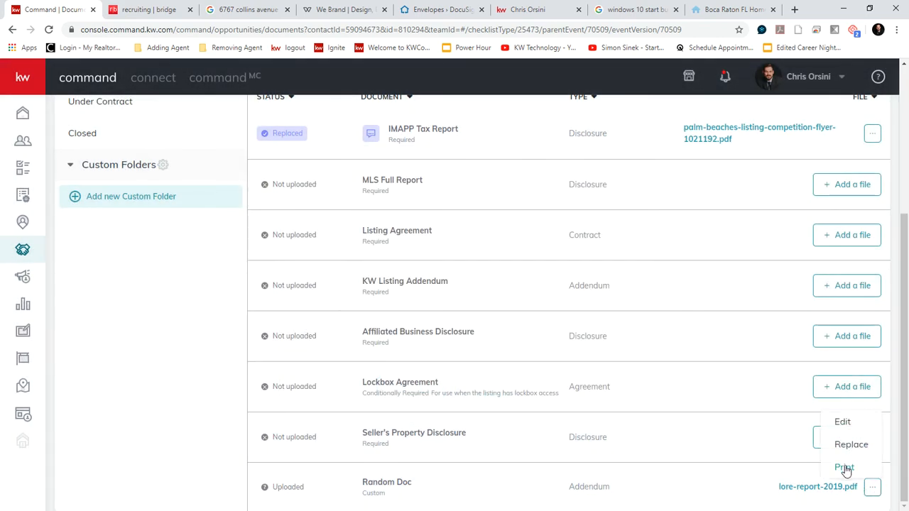
pyautogui.click(742, 480)
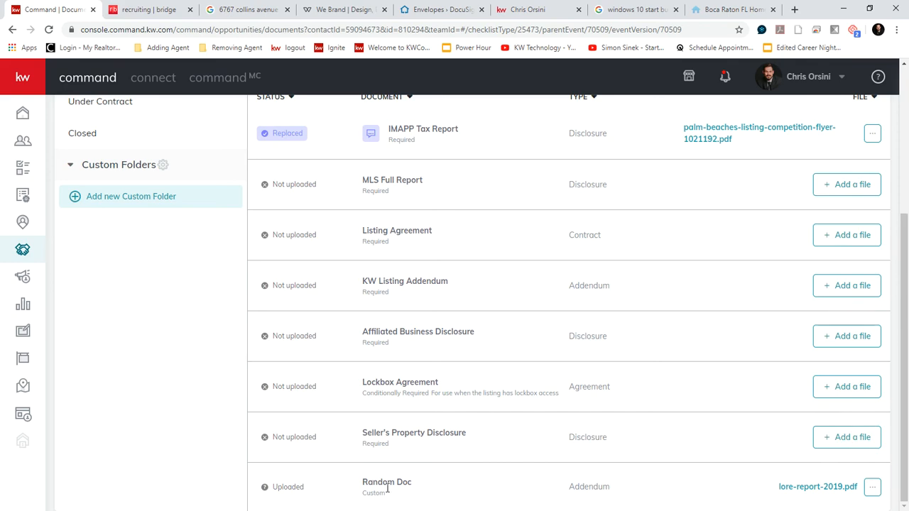
# Post the comment "Comments" on the Listed checklist
pyautogui.scroll(3, 686, 430)
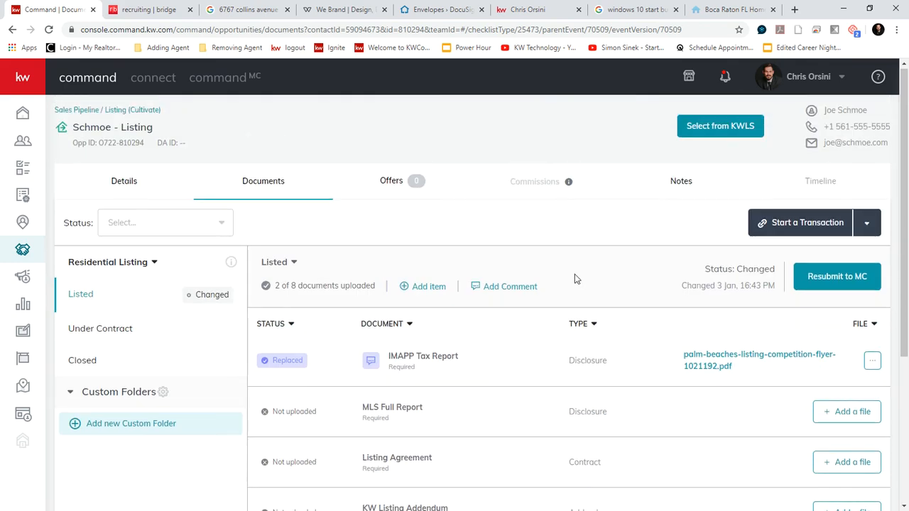
pyautogui.click(507, 288)
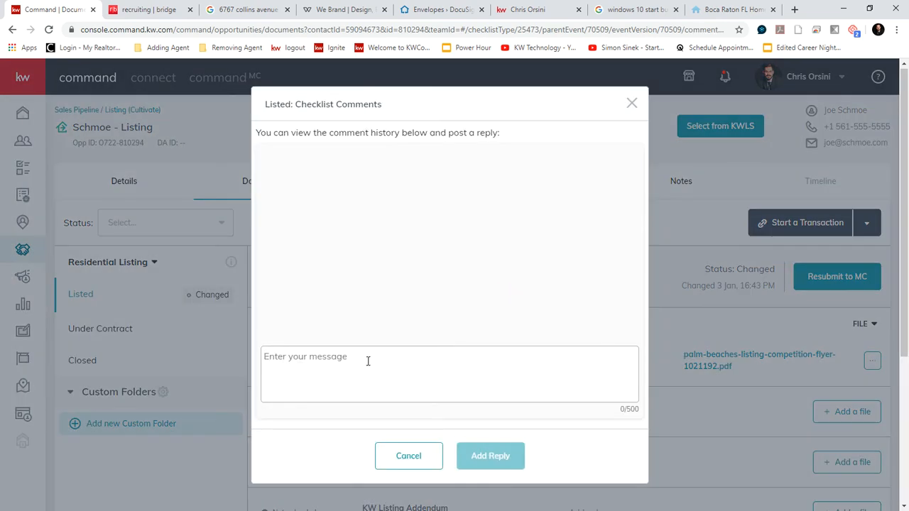
pyautogui.write('Comments')
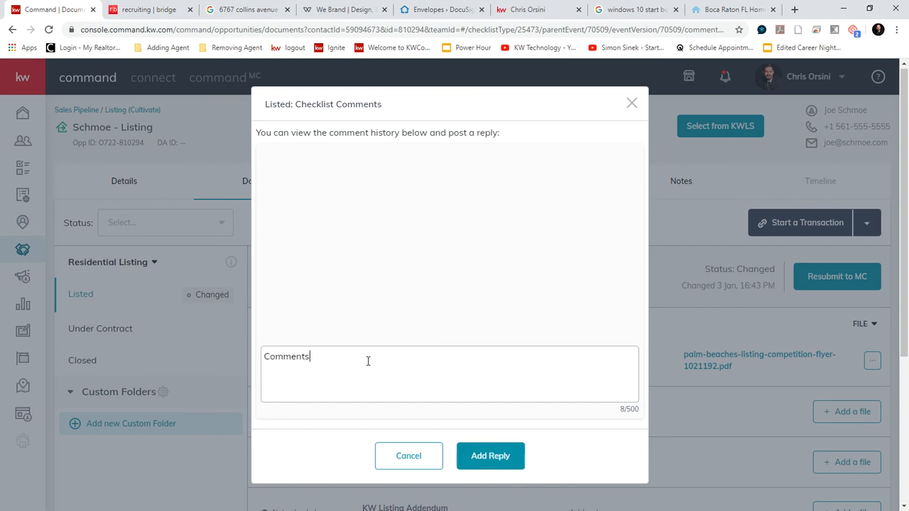
pyautogui.click(493, 455)
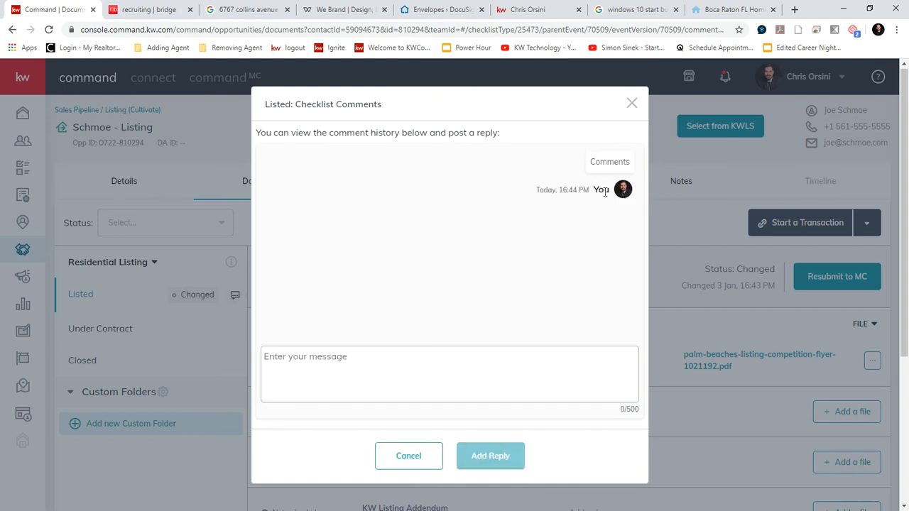
pyautogui.moveTo(587, 162); pyautogui.dragTo(632, 165)
# Draft a reply mentioning a team member in the Listed checklist comments, and discard it
pyautogui.click(474, 390)
pyautogui.write('@')
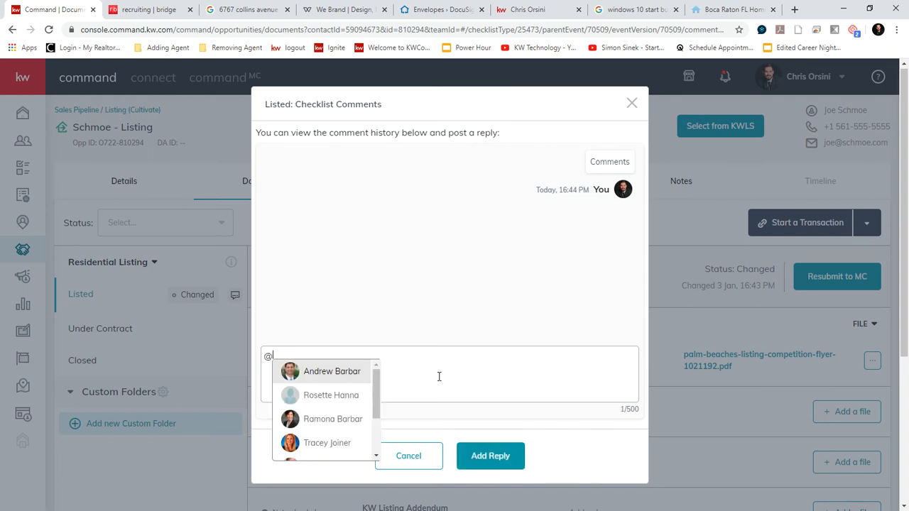
pyautogui.moveTo(375, 378); pyautogui.dragTo(370, 433)
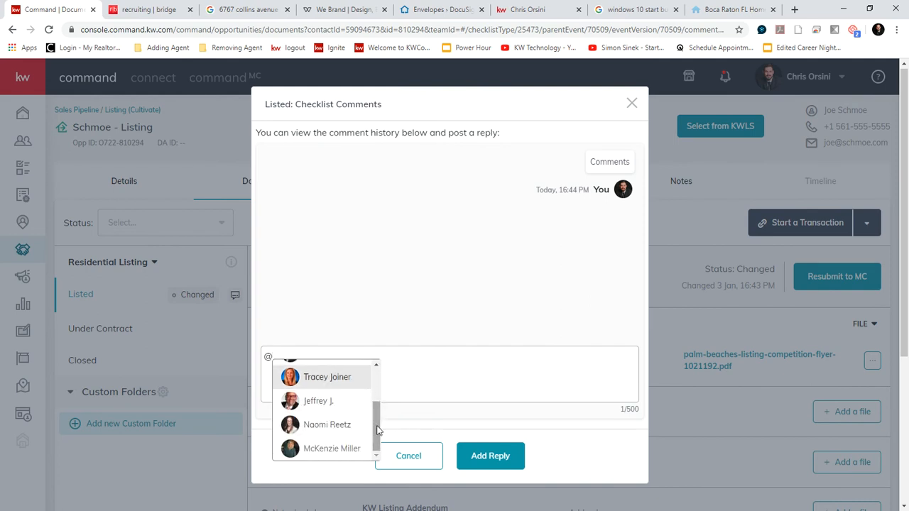
pyautogui.moveTo(377, 429); pyautogui.dragTo(377, 383)
pyautogui.click(337, 391)
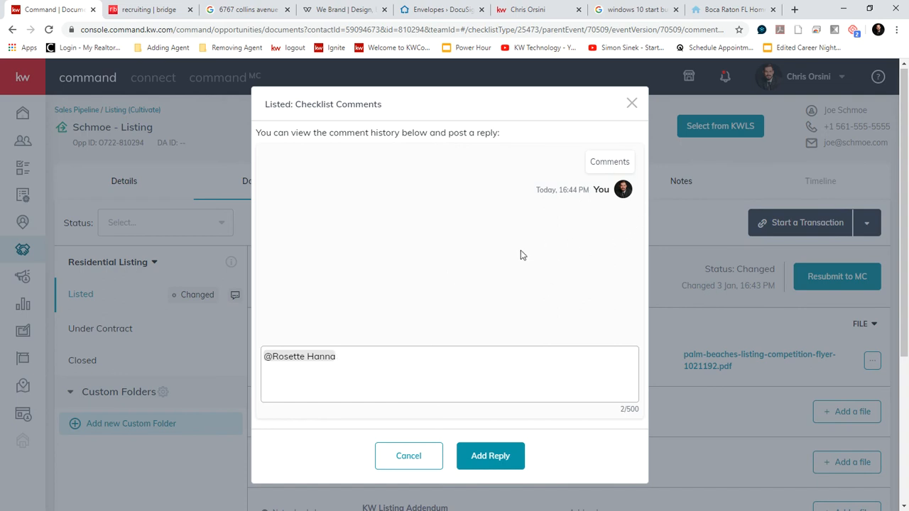
pyautogui.click(408, 456)
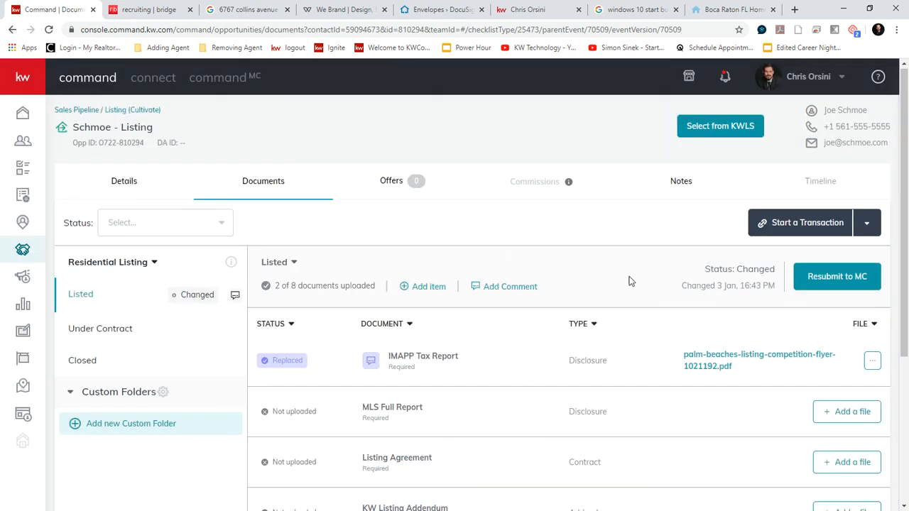
# Review the Listed checklist's comment history without replying, and look in on the Under Contract and Closed checklists before returning to Listed
pyautogui.click(236, 296)
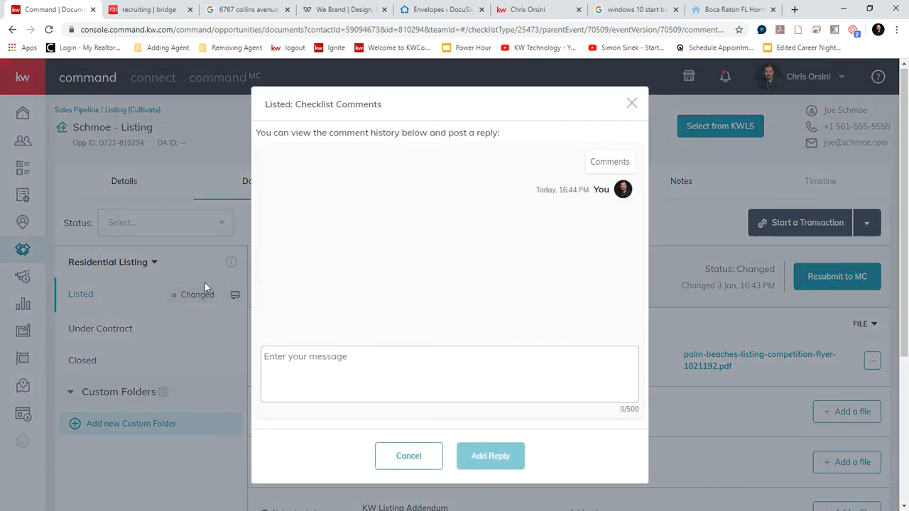
pyautogui.click(408, 456)
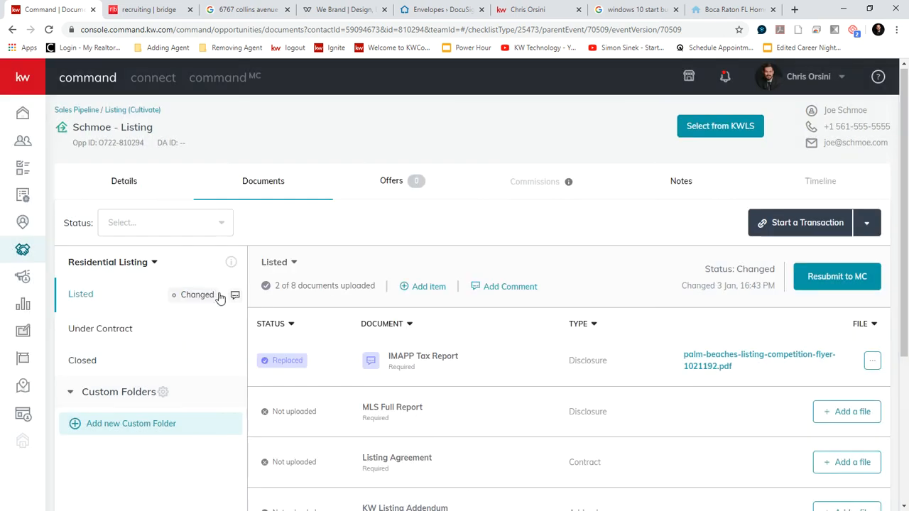
pyautogui.click(121, 329)
pyautogui.click(82, 361)
pyautogui.click(90, 297)
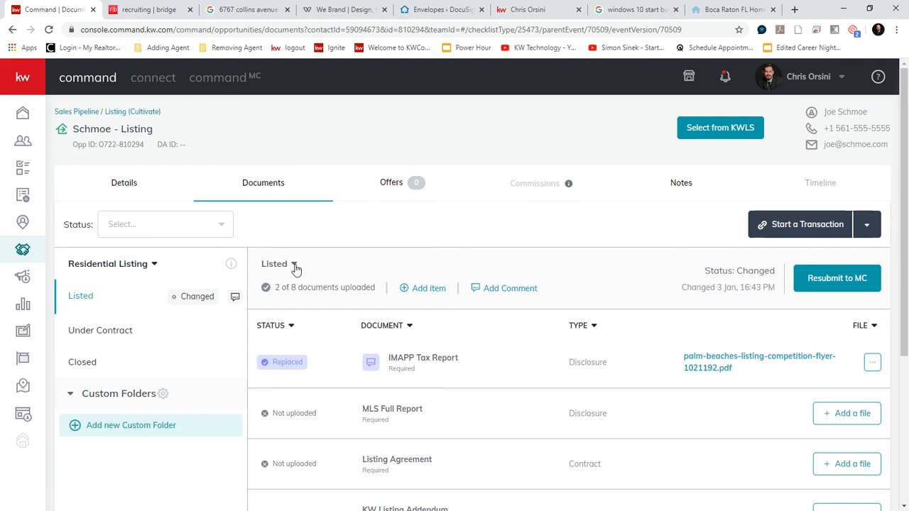
# Examine the required, conditional and optional documents in the Under Contract checklist
pyautogui.click(99, 332)
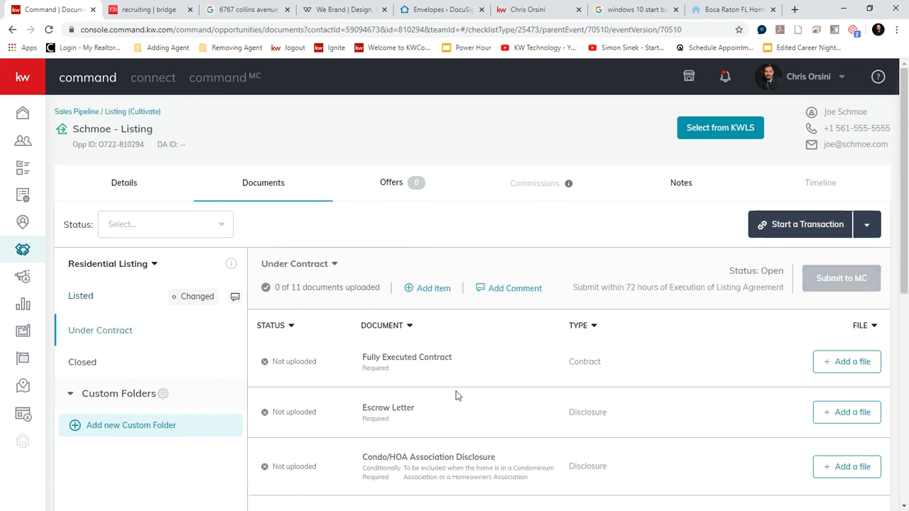
pyautogui.scroll(-1, 497, 368)
pyautogui.scroll(-2, 497, 368)
pyautogui.scroll(2, 500, 367)
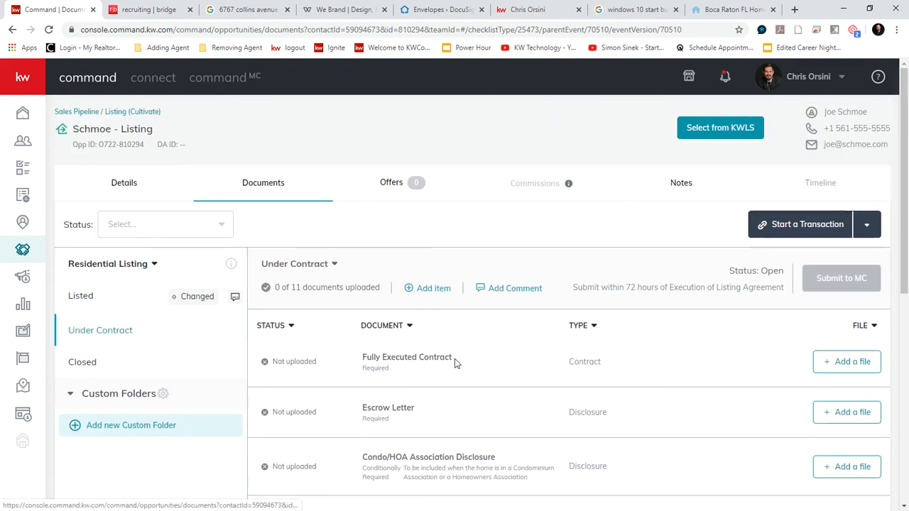
pyautogui.scroll(-2, 671, 225)
pyautogui.scroll(-3, 464, 227)
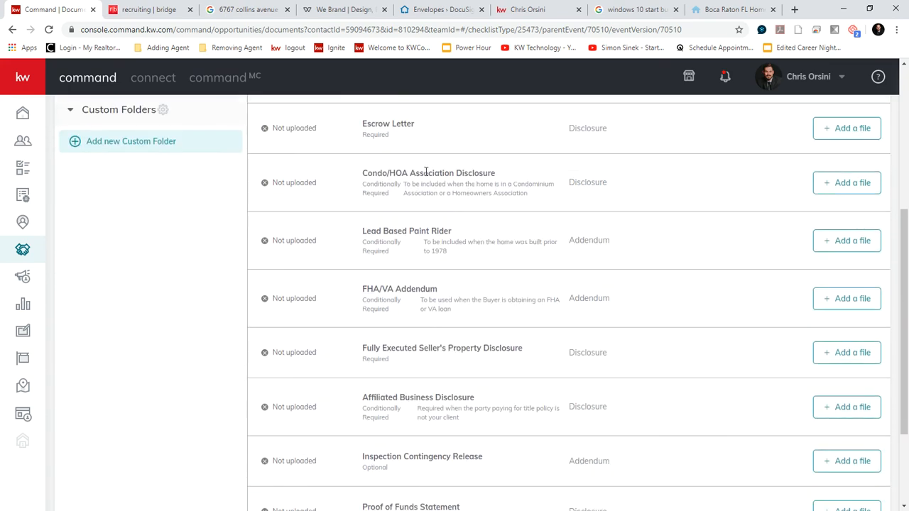
pyautogui.scroll(4, 595, 443)
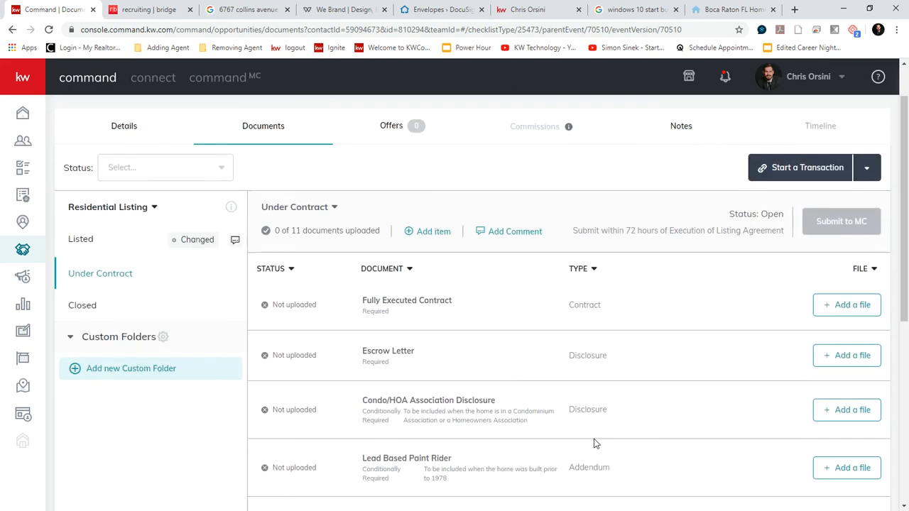
pyautogui.scroll(1, 201, 301)
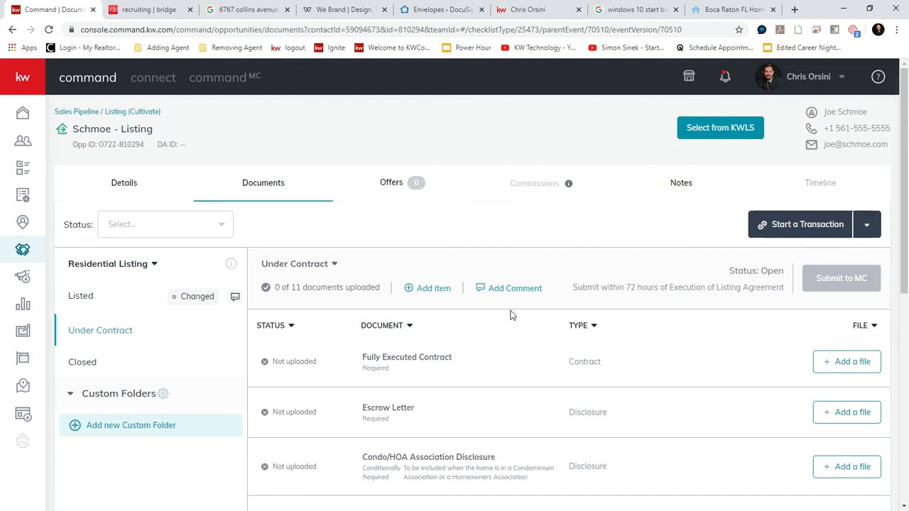
# Create a new version of the Under Contract checklist named "Under Contract v2", and switch back to the original version
pyautogui.click(332, 265)
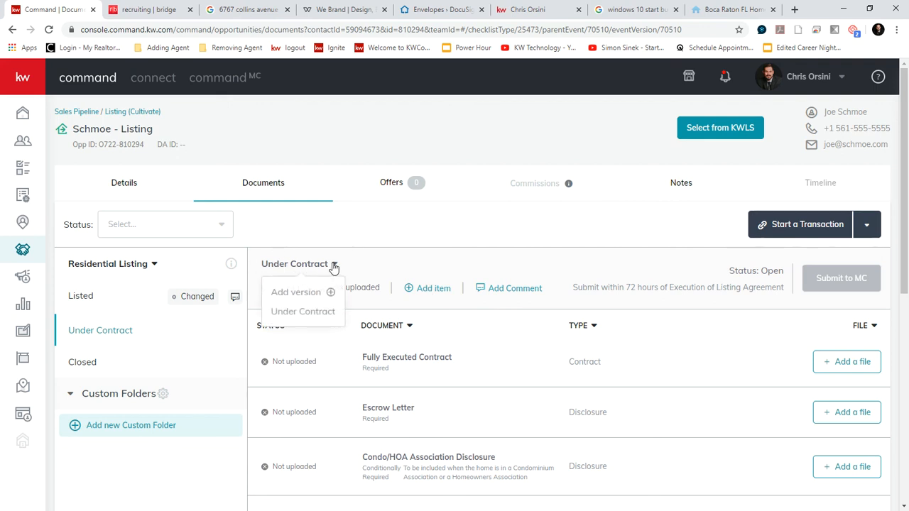
pyautogui.click(296, 293)
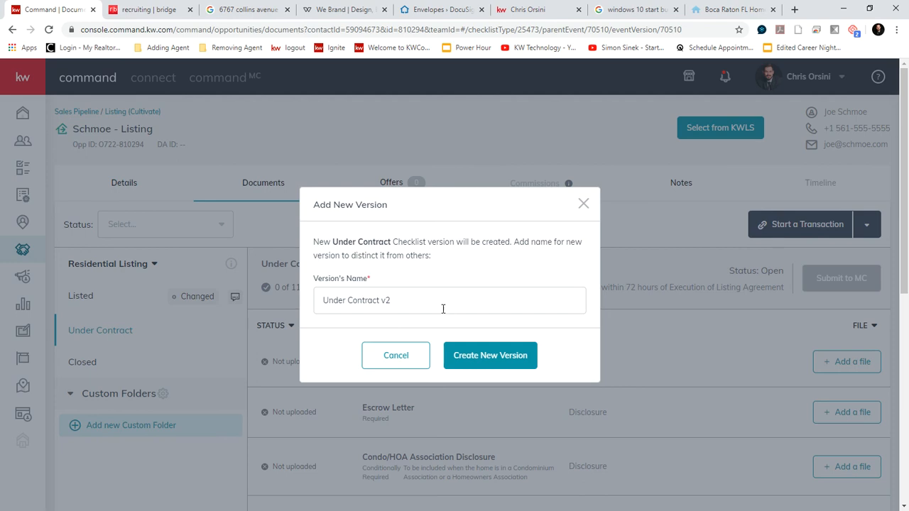
pyautogui.click(498, 359)
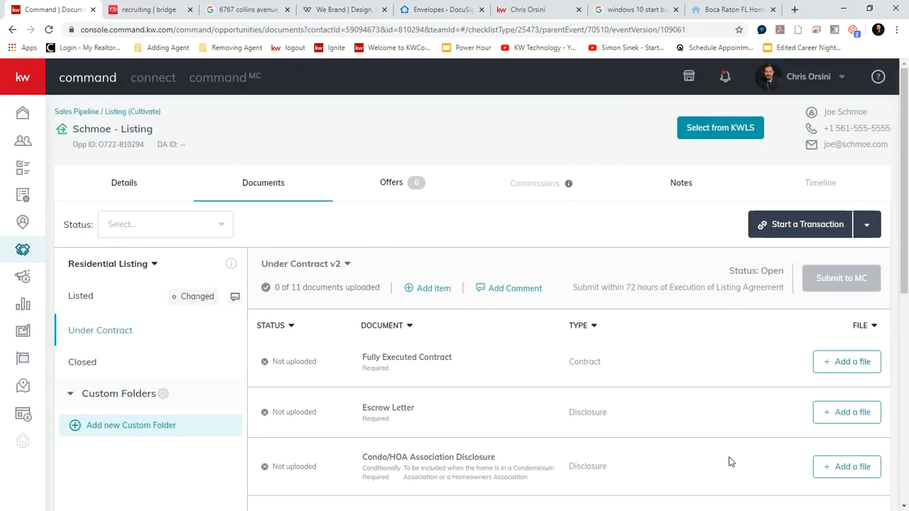
pyautogui.click(347, 264)
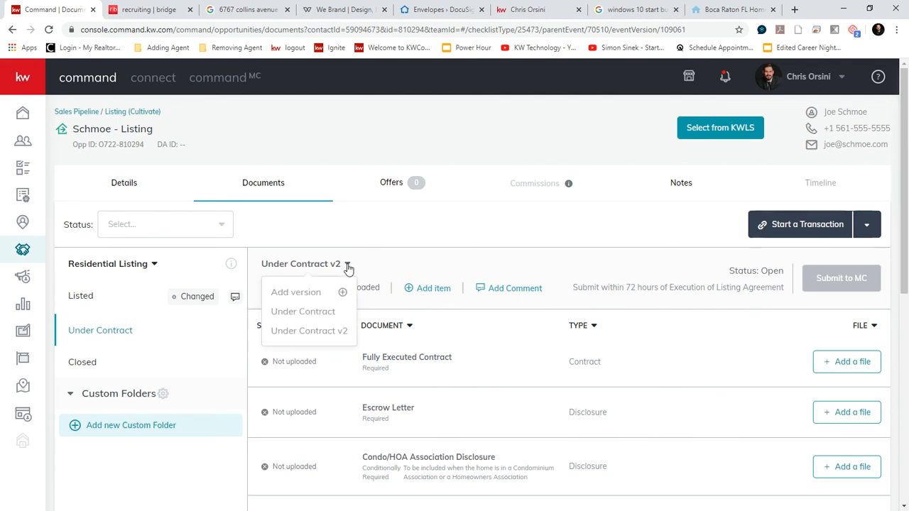
pyautogui.click(314, 313)
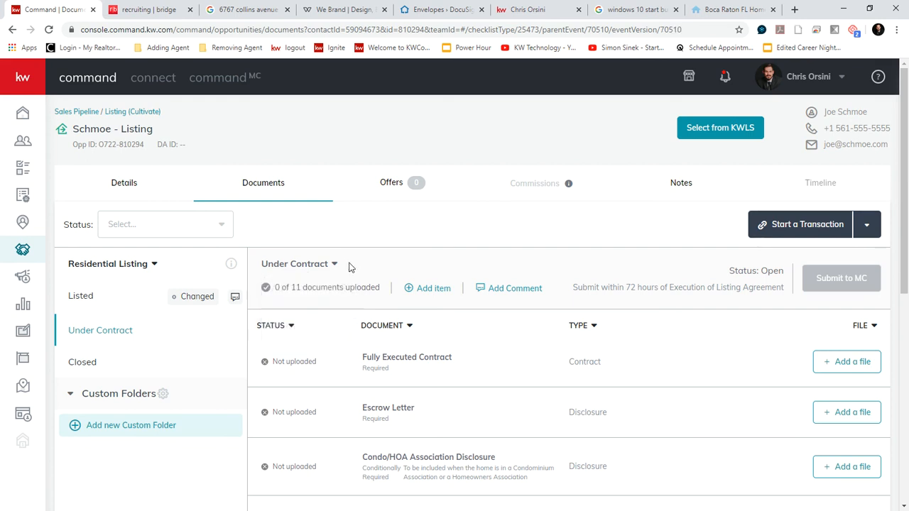
# Create a new version of the Listed checklist named "Listed v2"
pyautogui.click(93, 302)
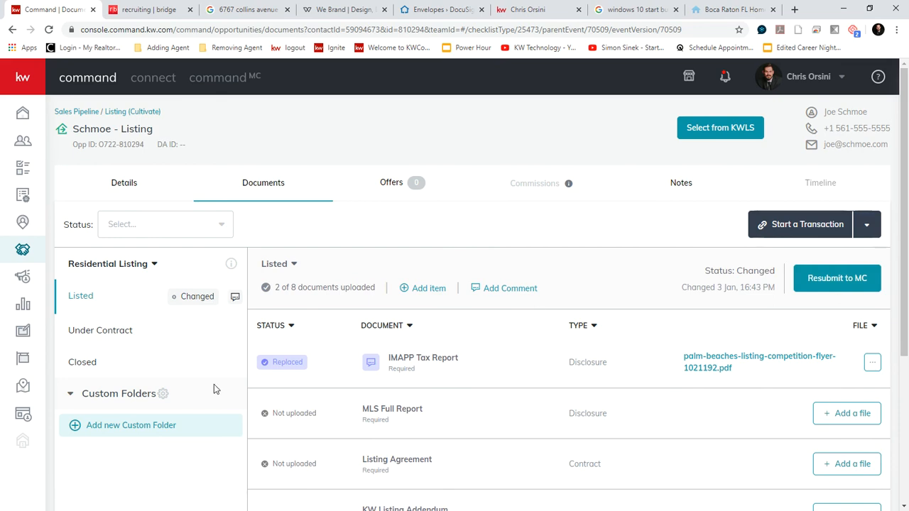
pyautogui.click(293, 265)
pyautogui.click(288, 291)
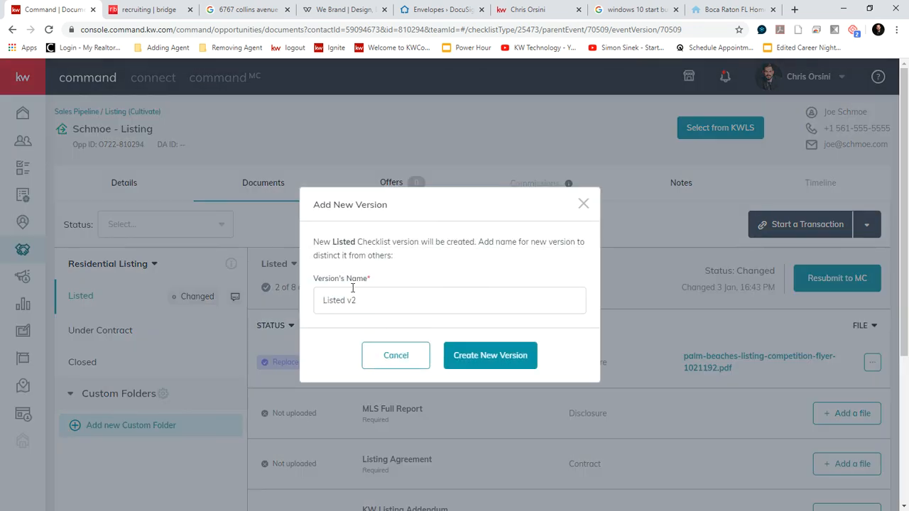
pyautogui.click(500, 356)
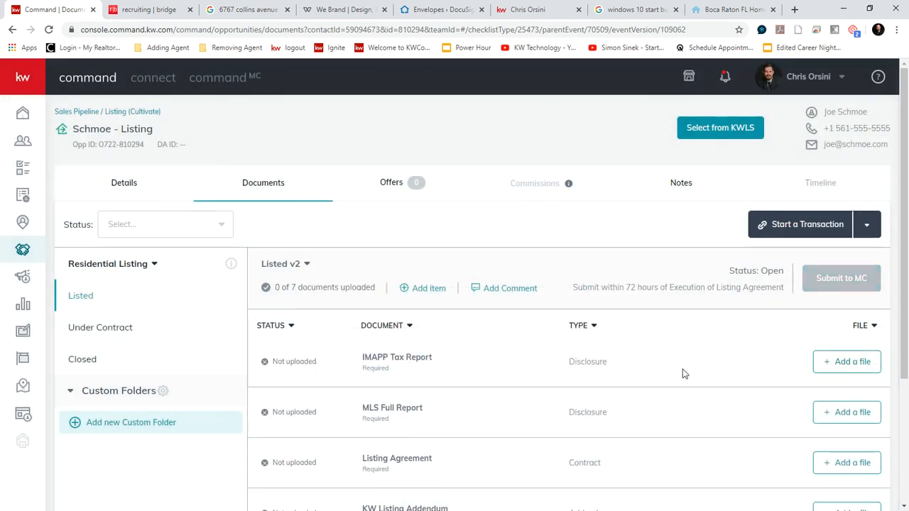
# Compare the document items in Listed v2 with those in the original Listed checklist, ending on the original version
pyautogui.scroll(-3, 683, 368)
pyautogui.scroll(3, 663, 394)
pyautogui.click(301, 265)
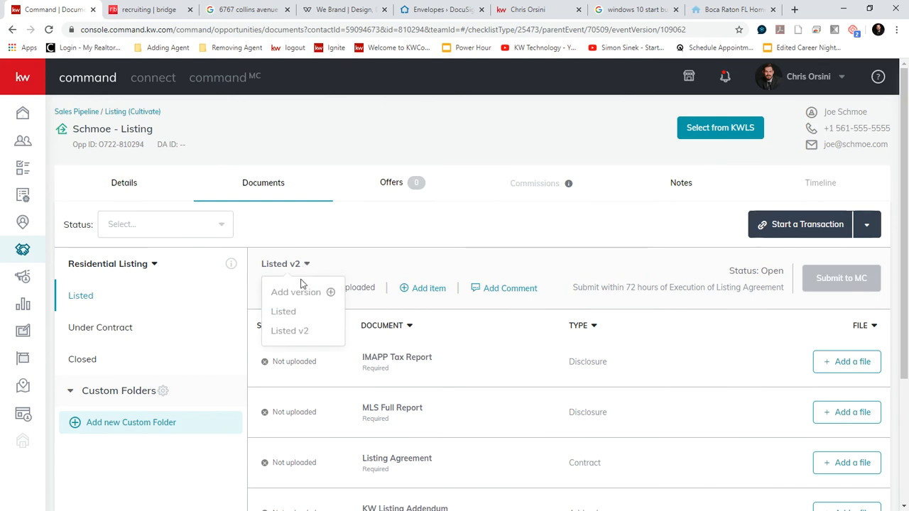
pyautogui.click(294, 331)
pyautogui.click(287, 265)
pyautogui.click(284, 312)
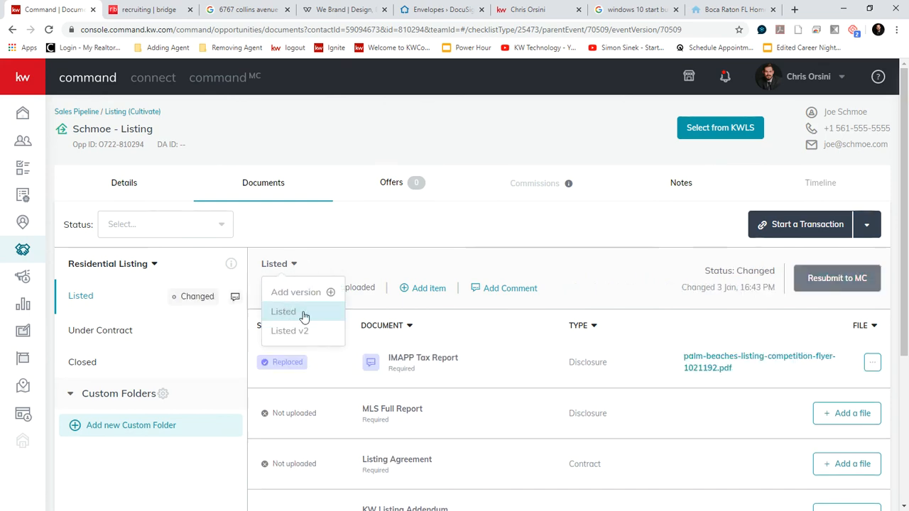
pyautogui.scroll(-3, 665, 364)
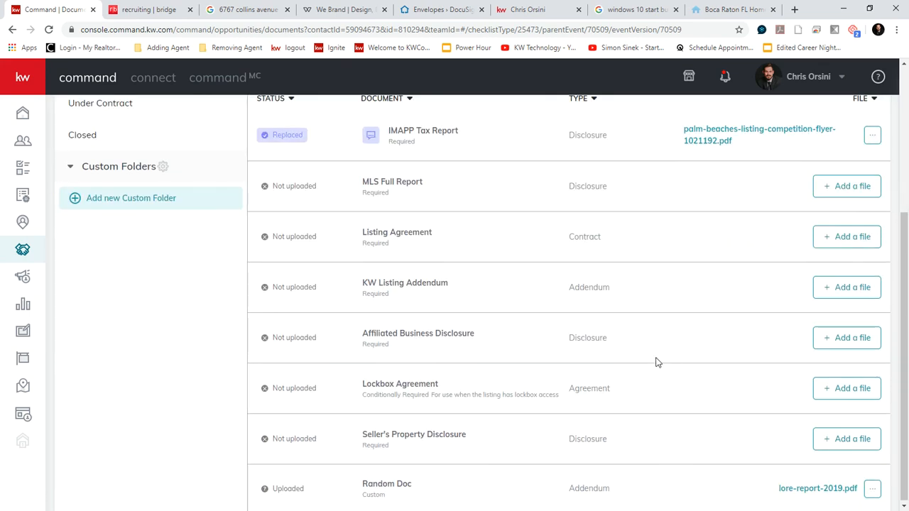
pyautogui.scroll(3, 655, 366)
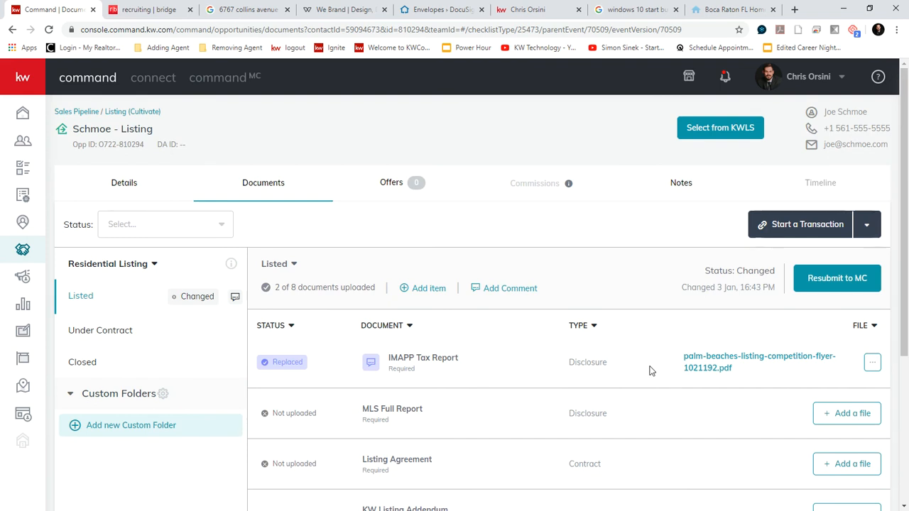